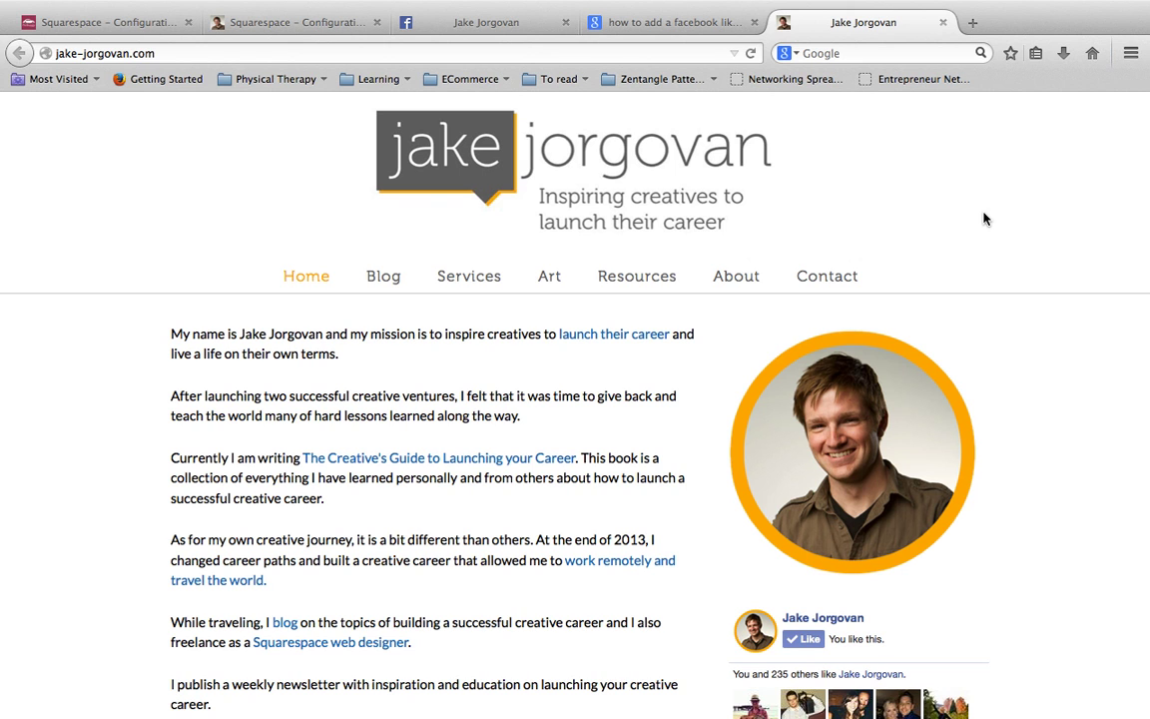
Step: Scroll the jake-jorgovan.com home page to view the Facebook like box in its sidebar
scroll(984, 219, down, 2)
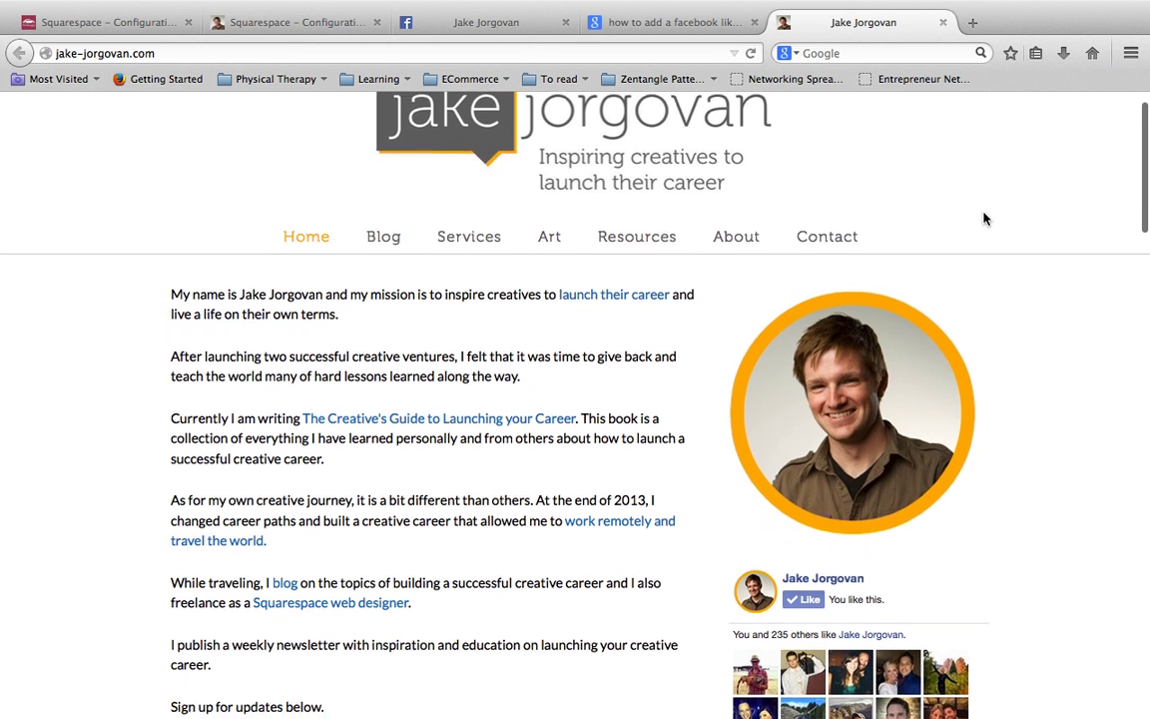
scroll(983, 219, down, 1)
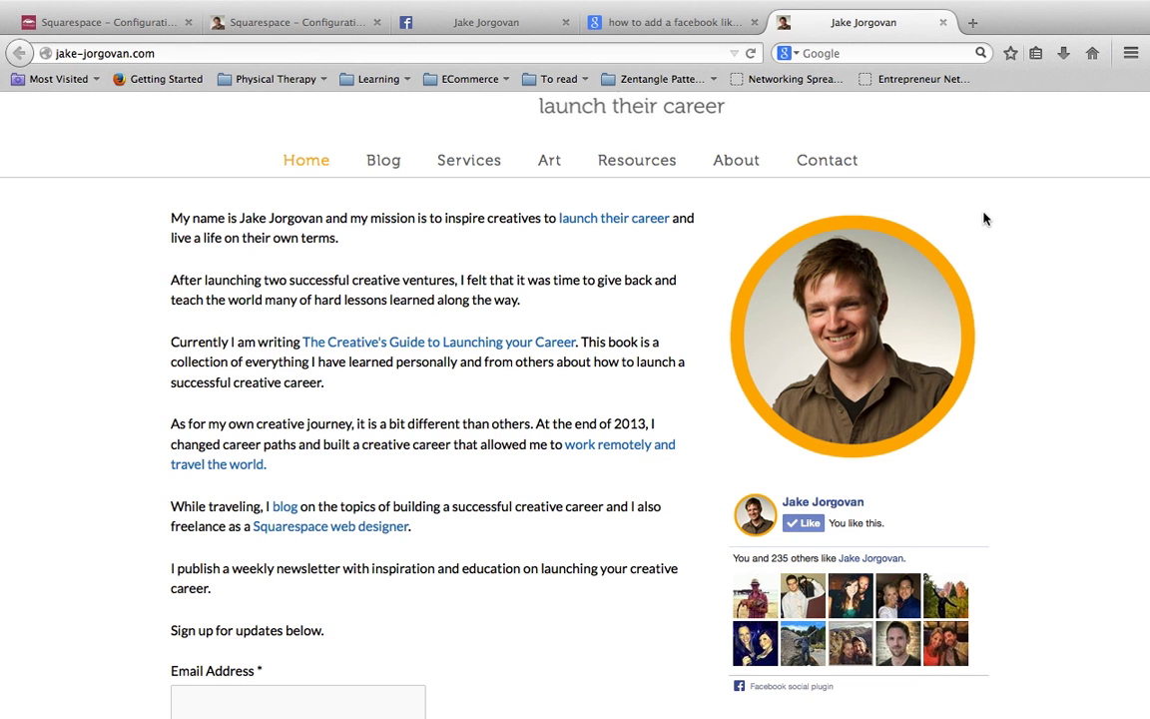
scroll(983, 218, down, 1)
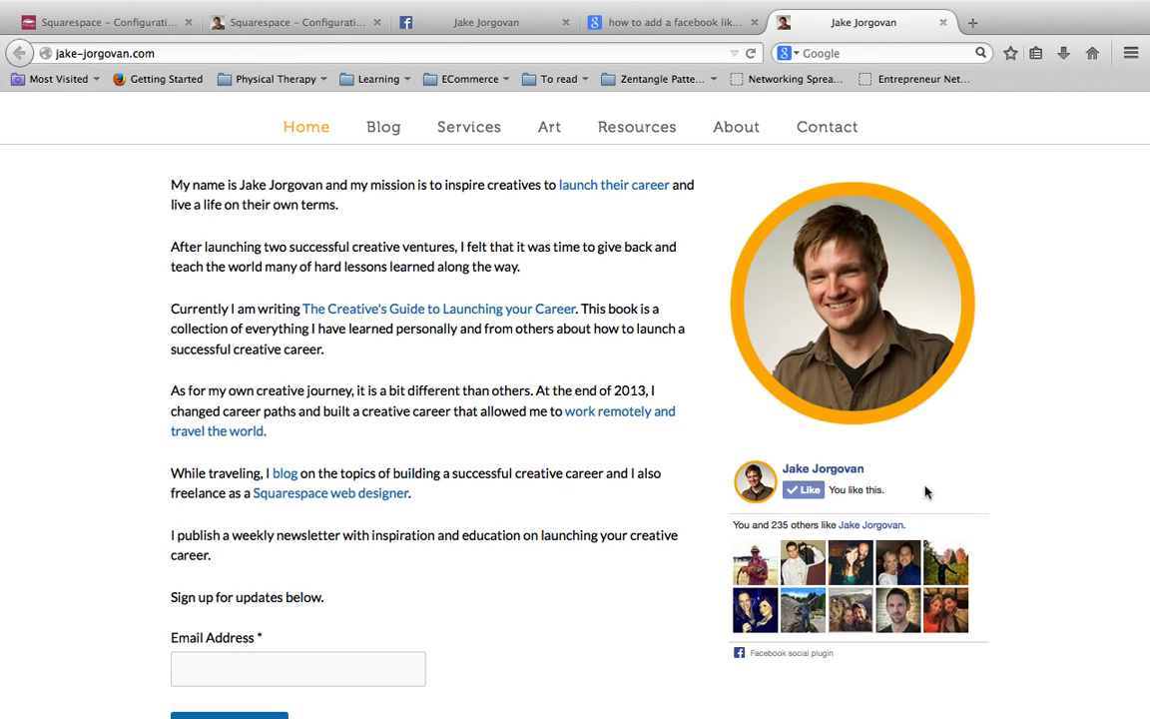
Step: Open the 'Like Box - Facebook Developers' result from the Google search results
click(709, 32)
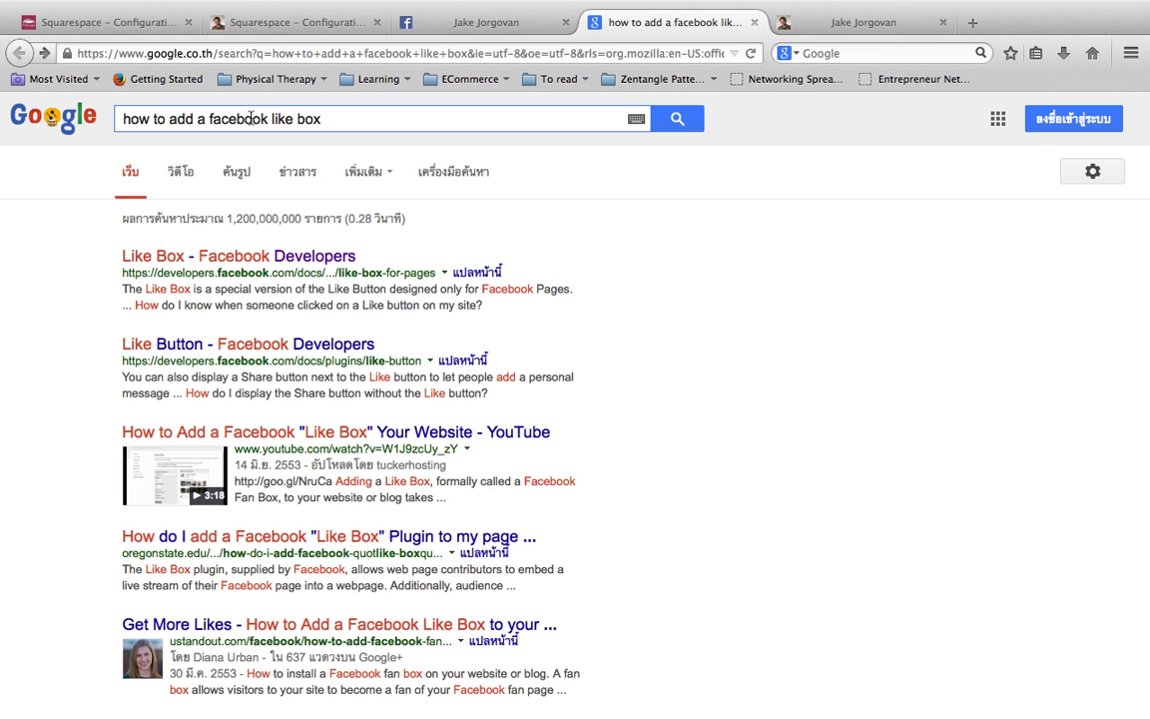
click(258, 259)
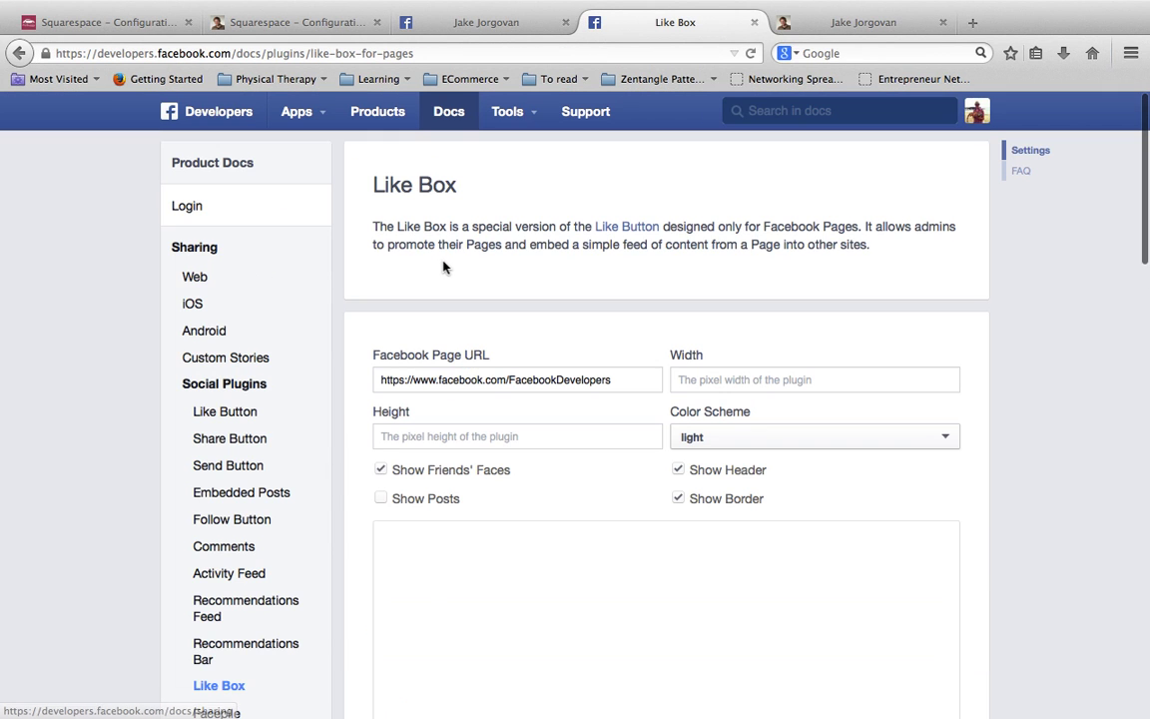
Step: Scroll the Like Box docs page down to the configurator settings and preview
scroll(444, 267, down, 1)
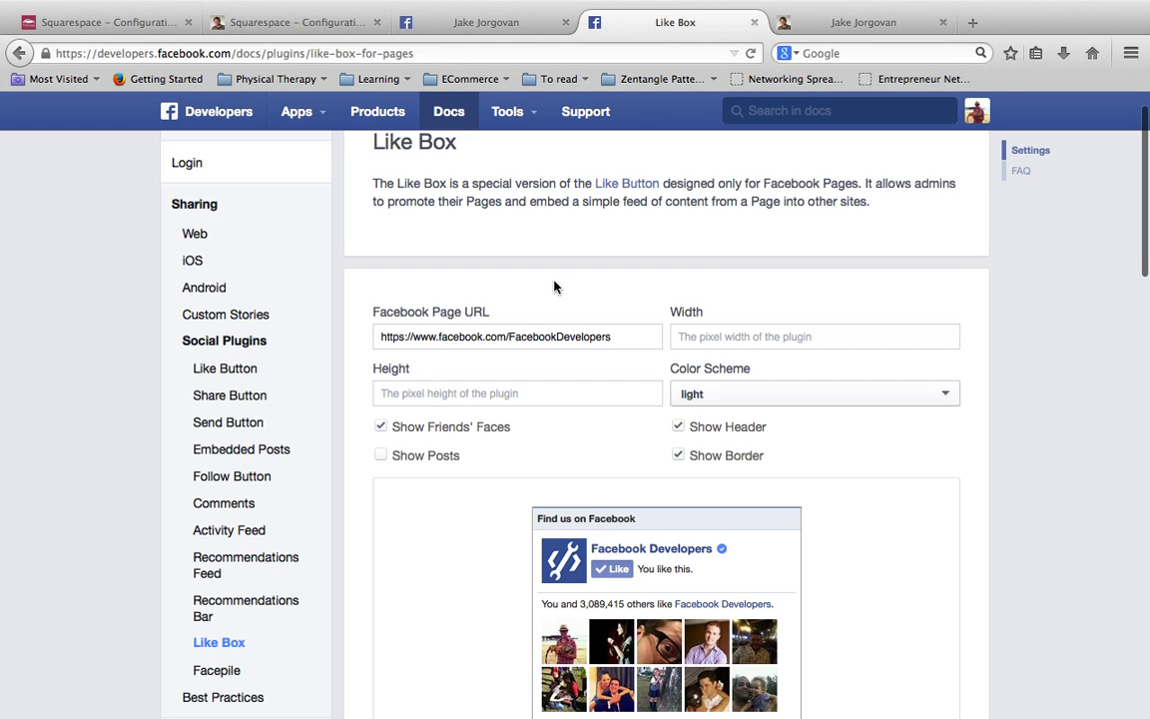
scroll(555, 286, down, 1)
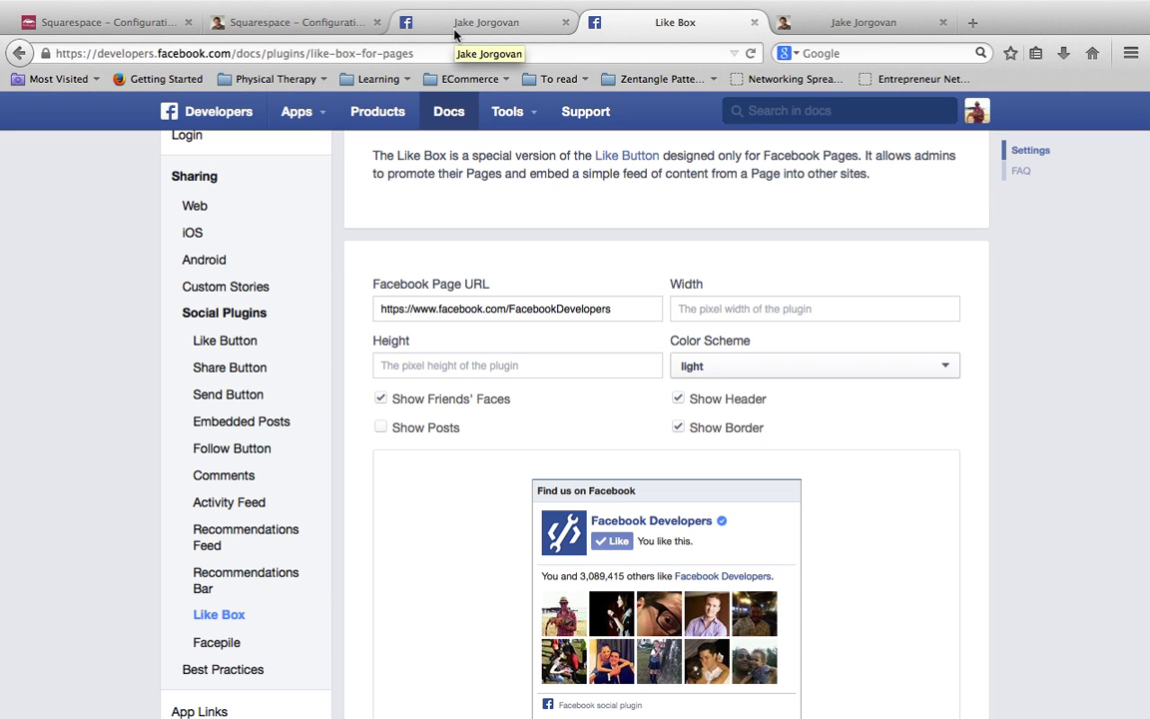
Step: Copy the Jake Jorgovan Facebook page's web address from the address bar
click(518, 33)
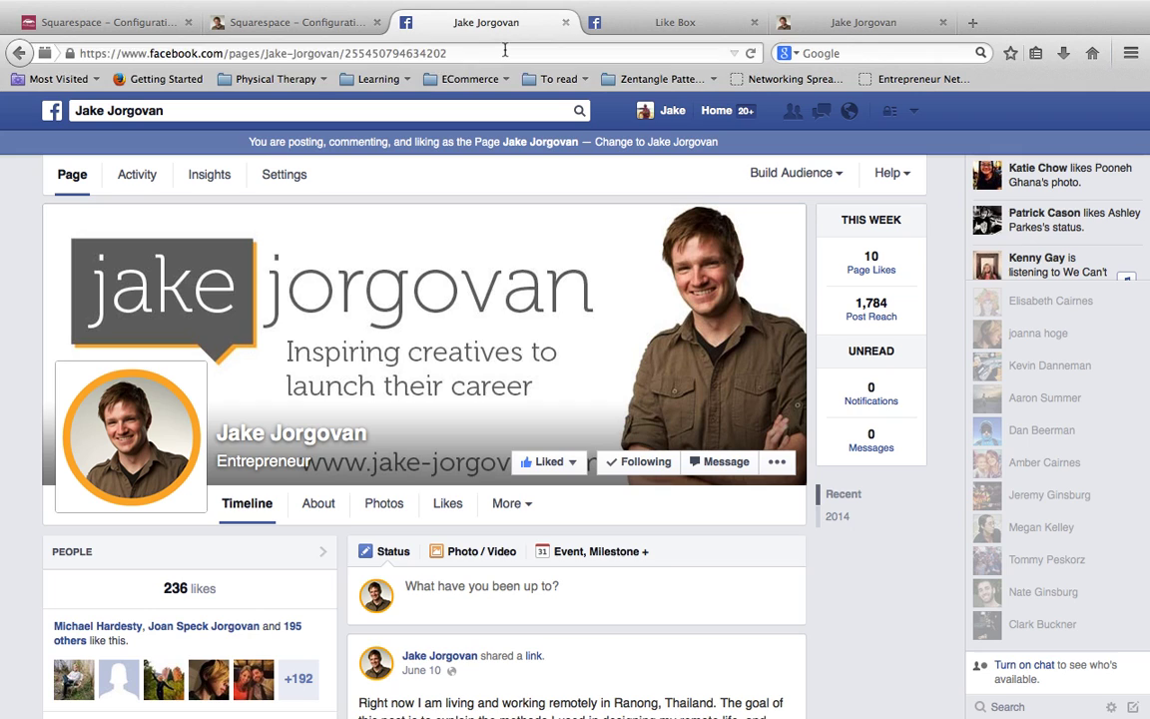
click(506, 51)
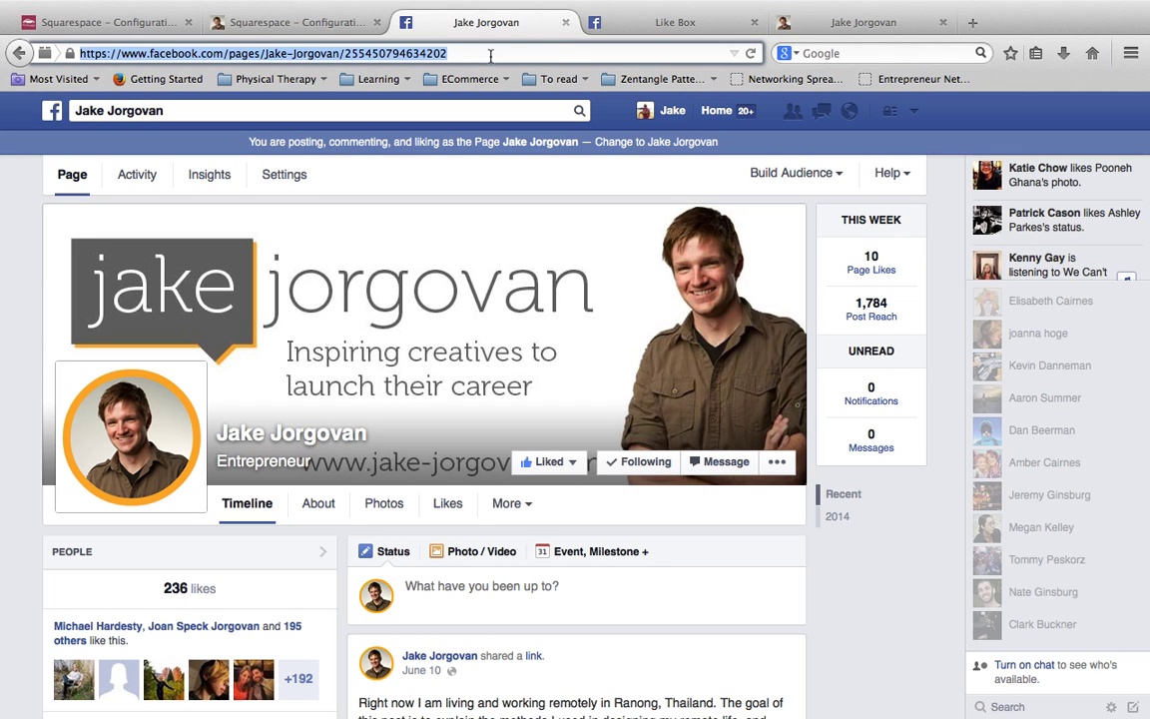
right_click(414, 57)
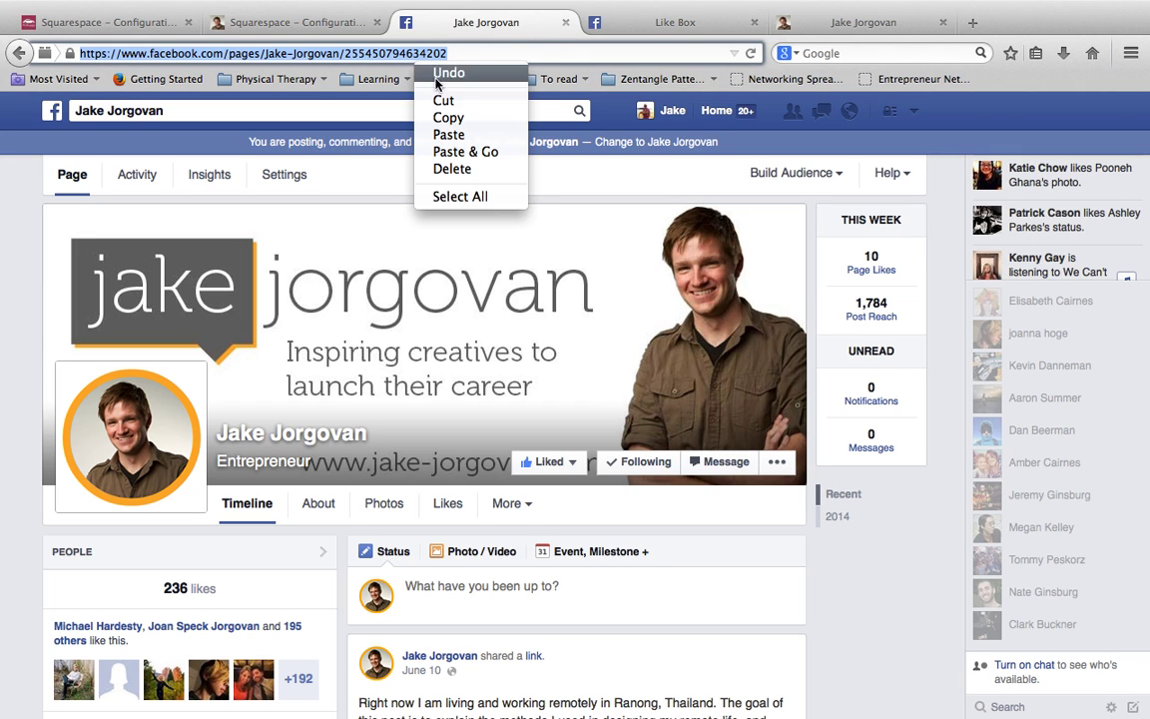
click(448, 117)
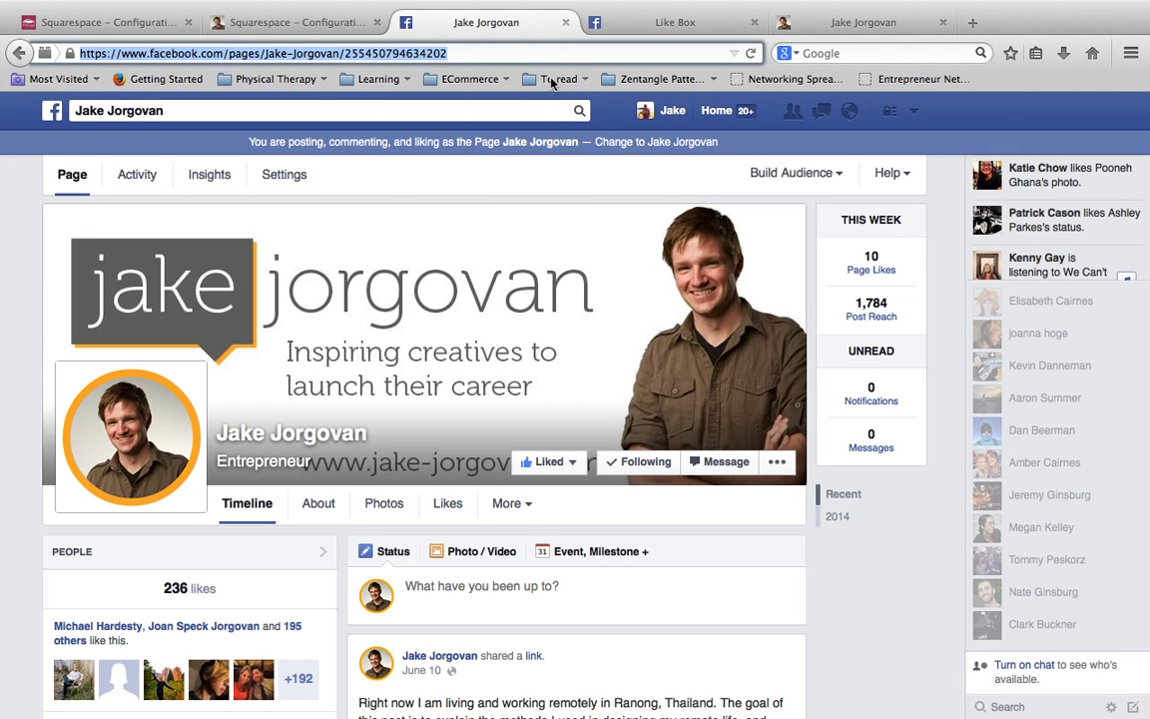
Step: Replace the Like Box Facebook Page URL with the copied Jake Jorgovan page address
click(627, 32)
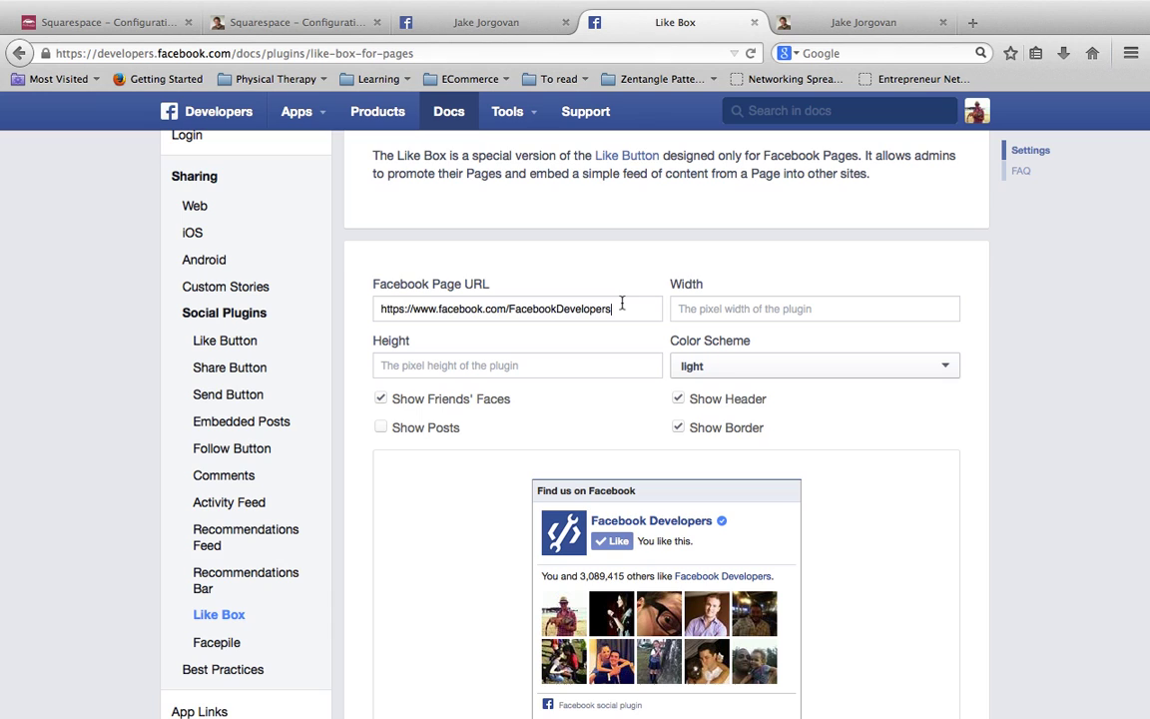
triple_click(621, 302)
key(BackSpace)
click(560, 311)
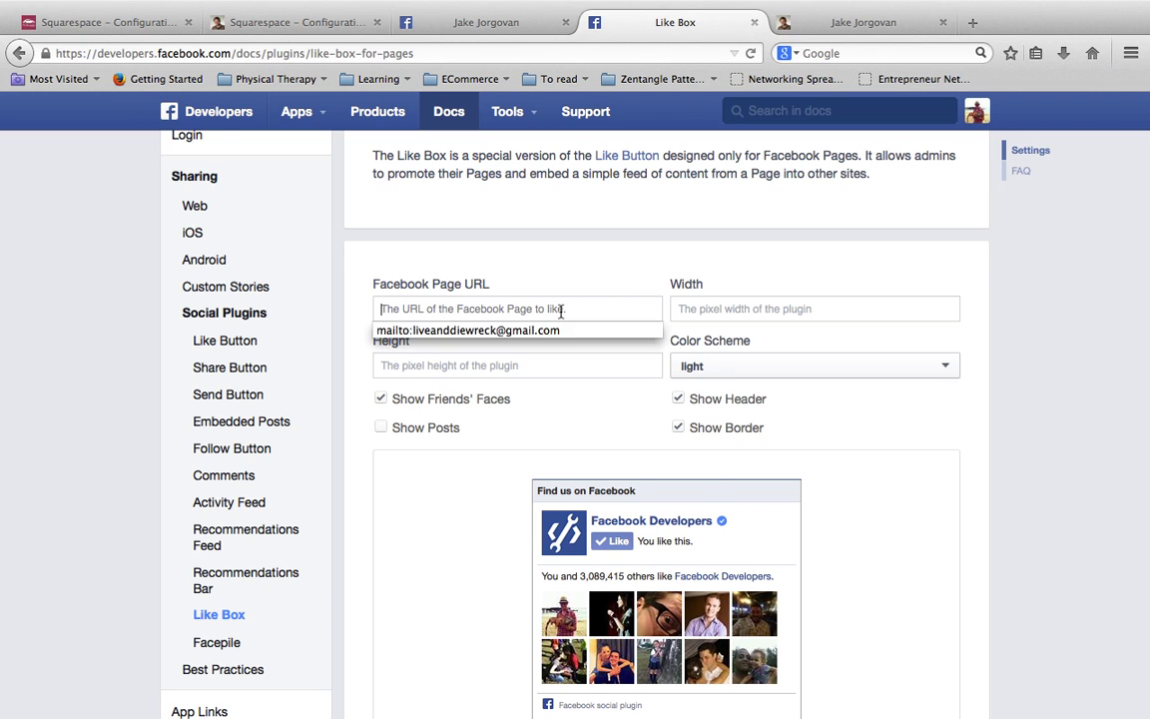
right_click(562, 312)
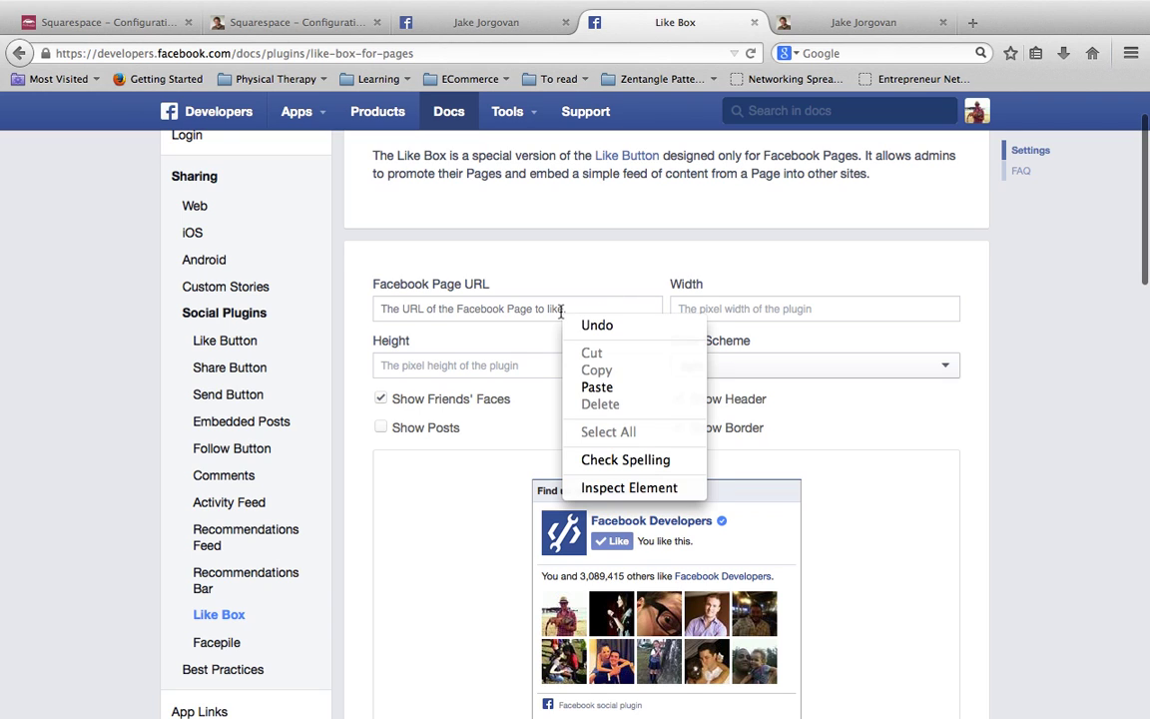
click(597, 389)
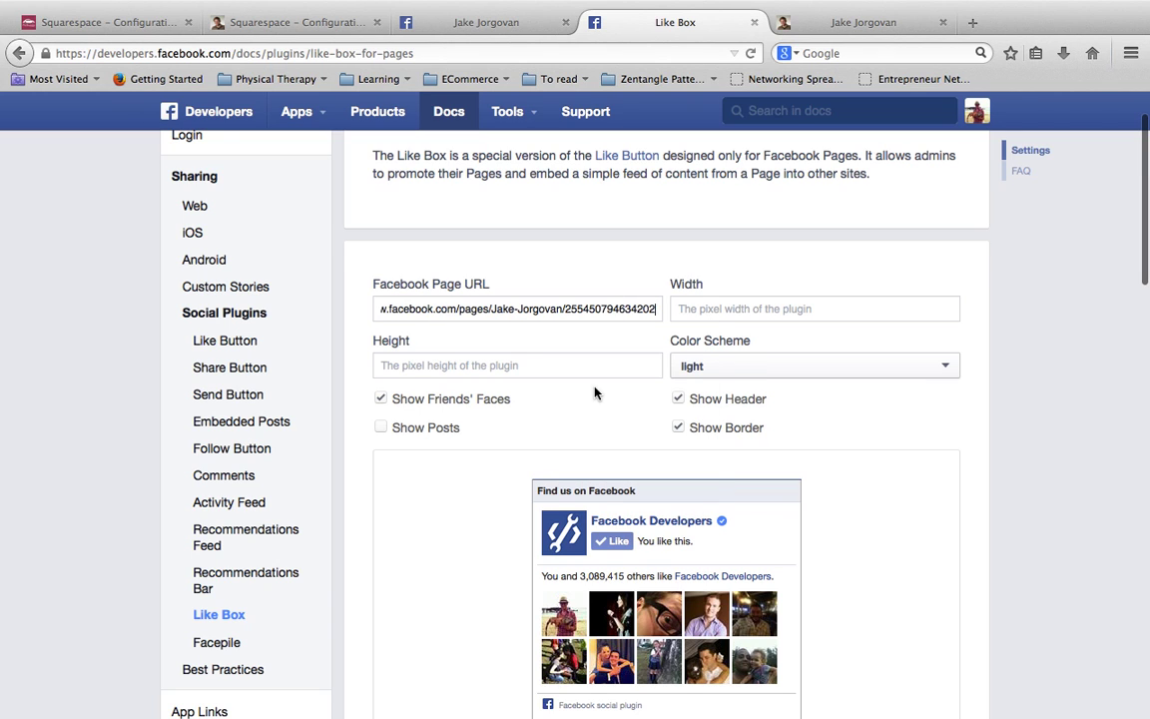
Step: Enter a 200-pixel Like Box width, then clear it back to the default
click(701, 313)
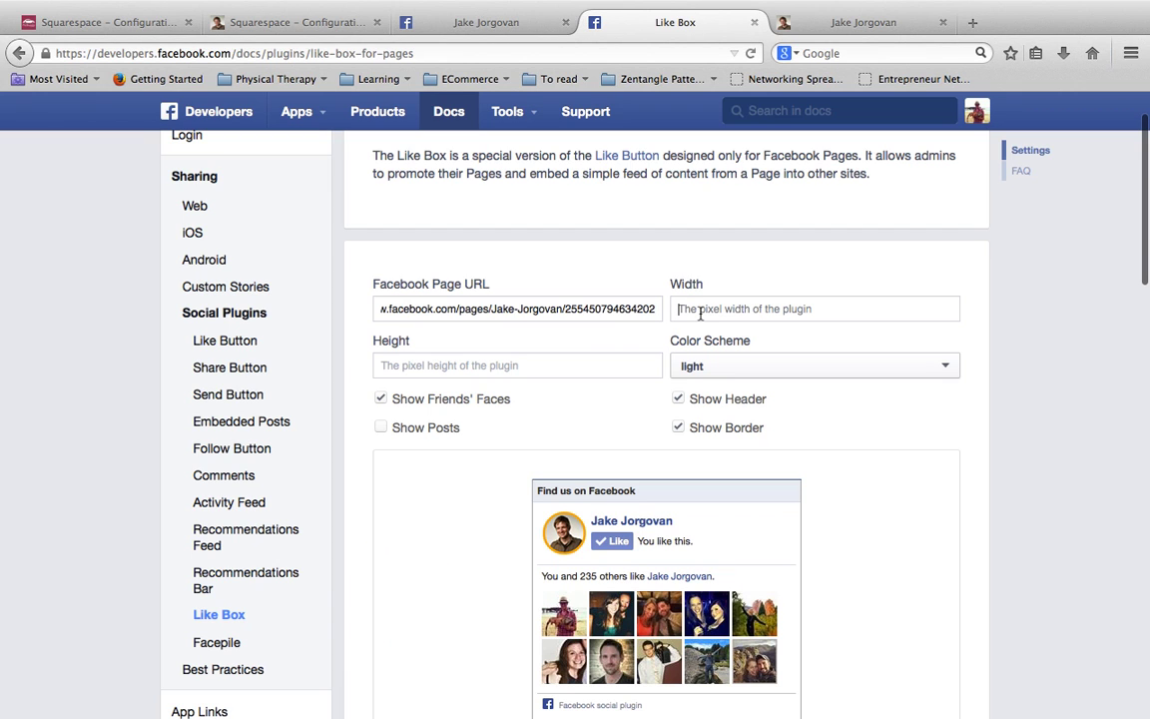
text(200)
key(Tab)
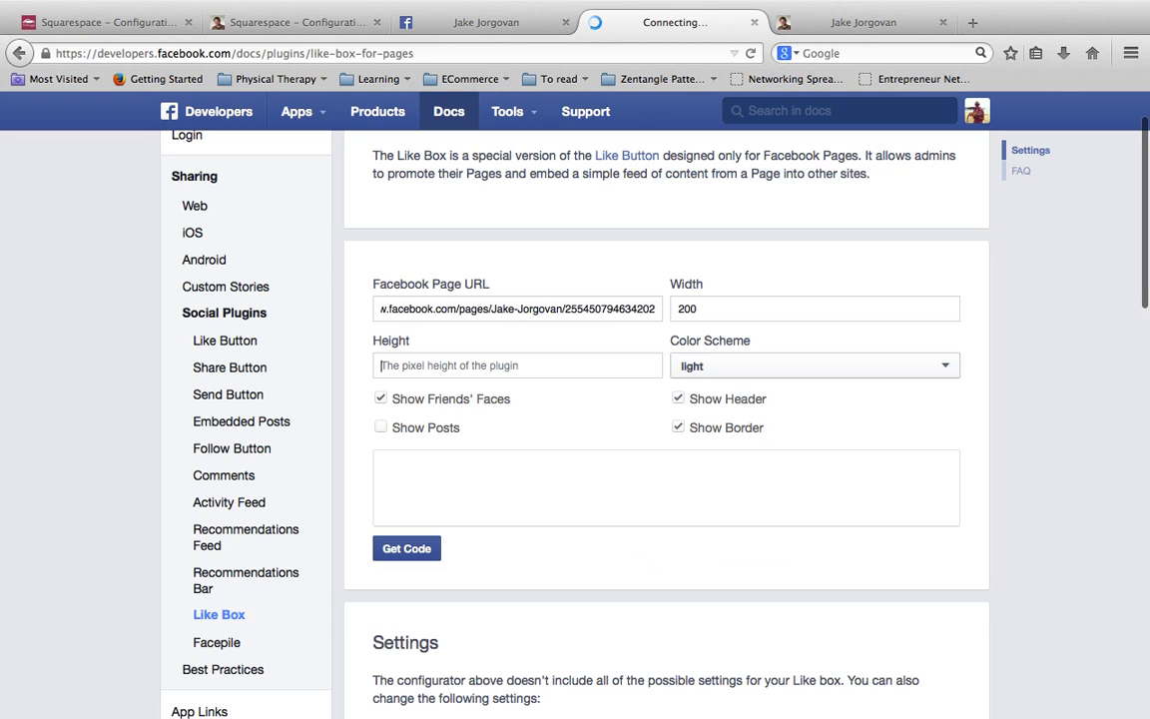
drag(724, 312, 659, 312)
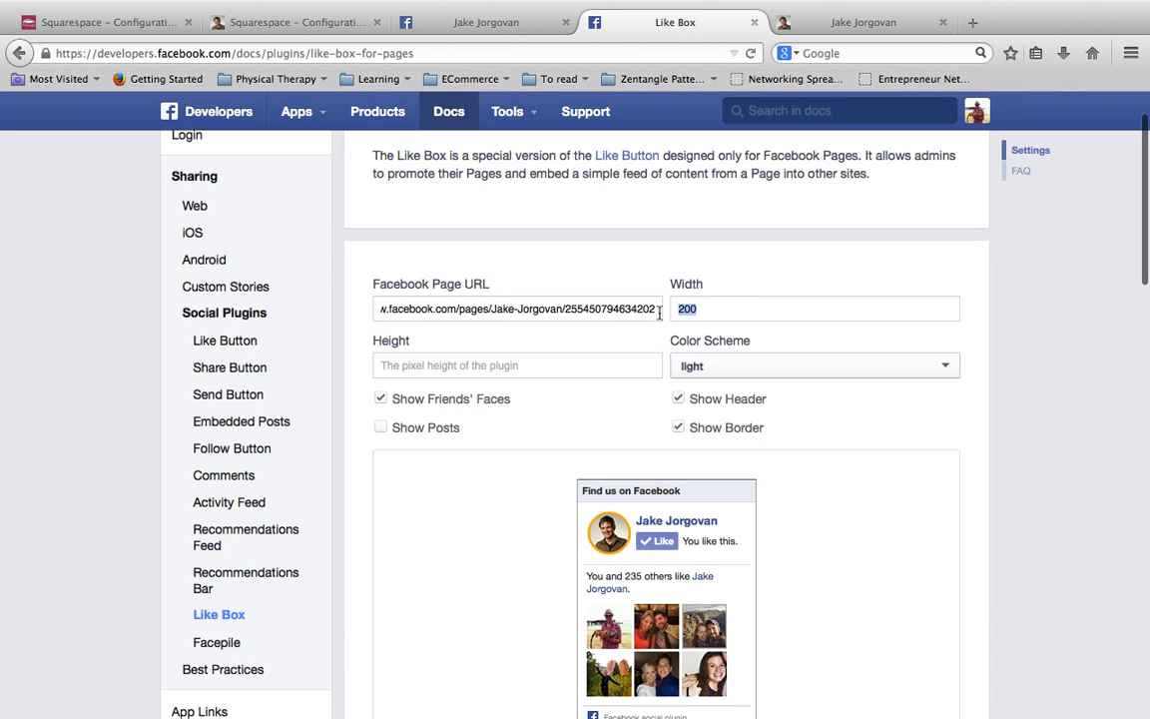
key(BackSpace)
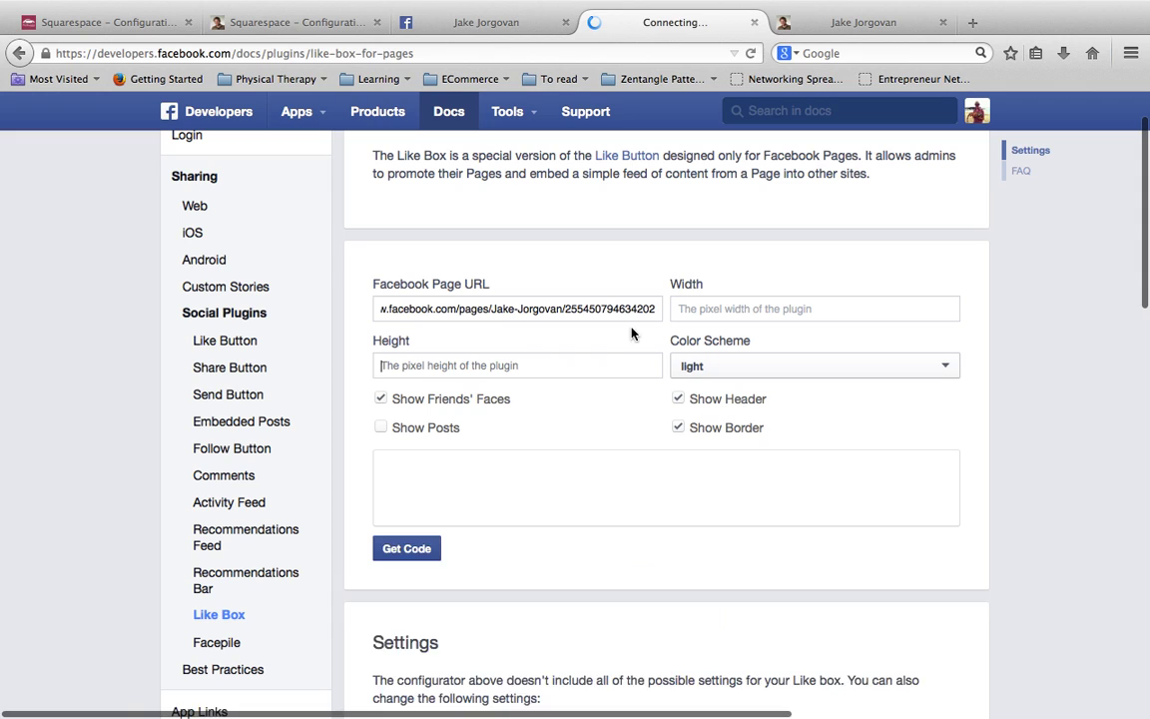
click(566, 369)
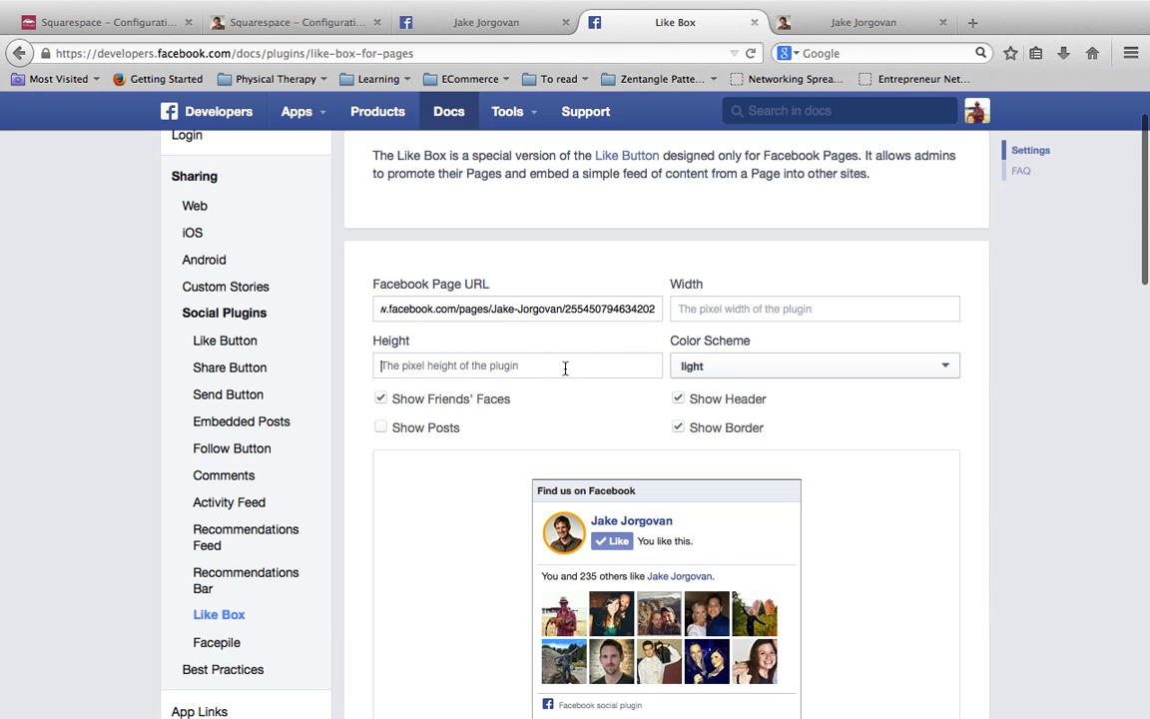
click(740, 368)
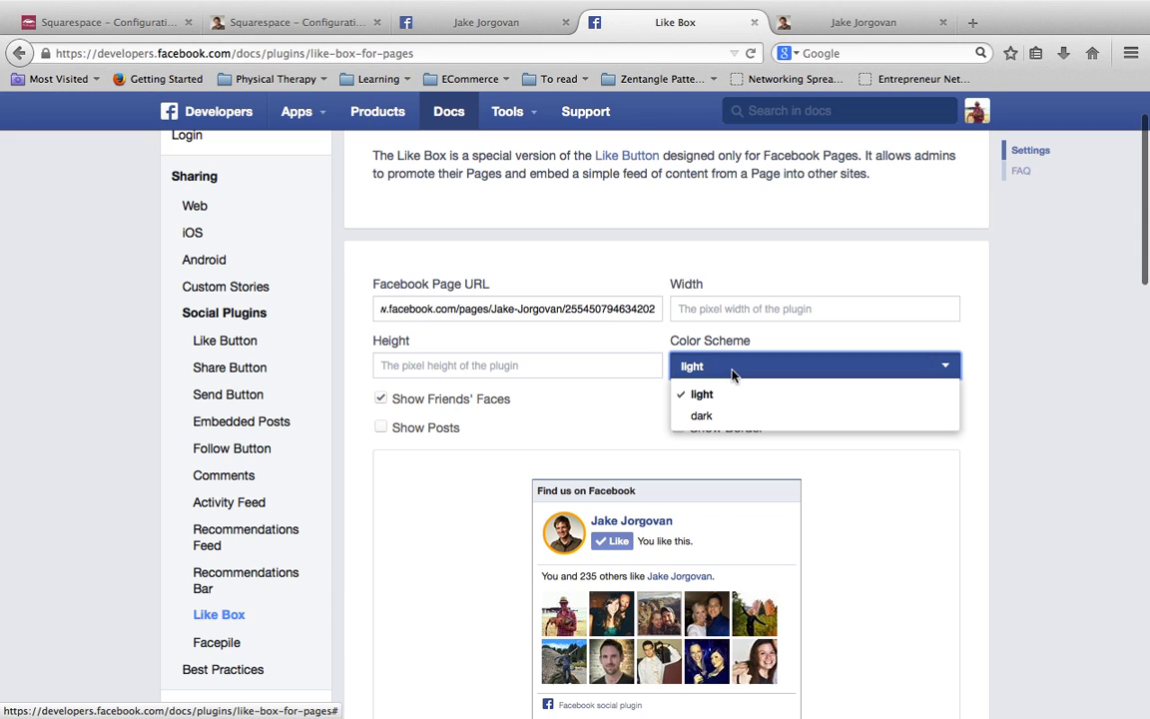
click(708, 417)
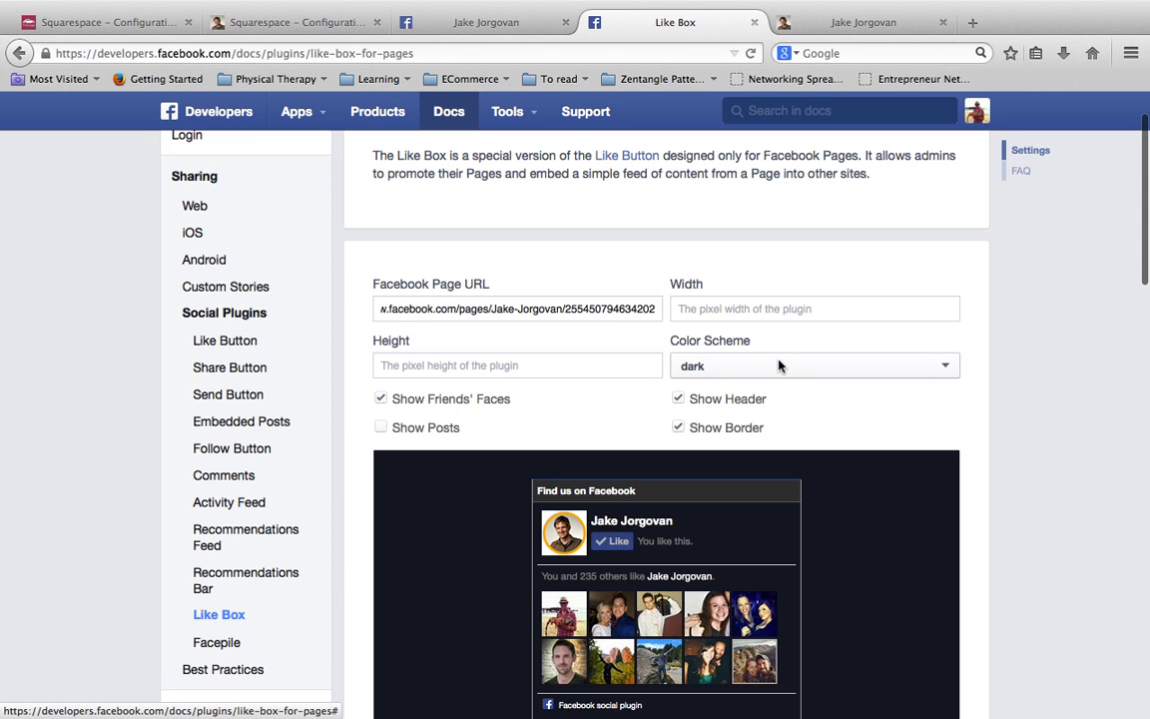
click(779, 366)
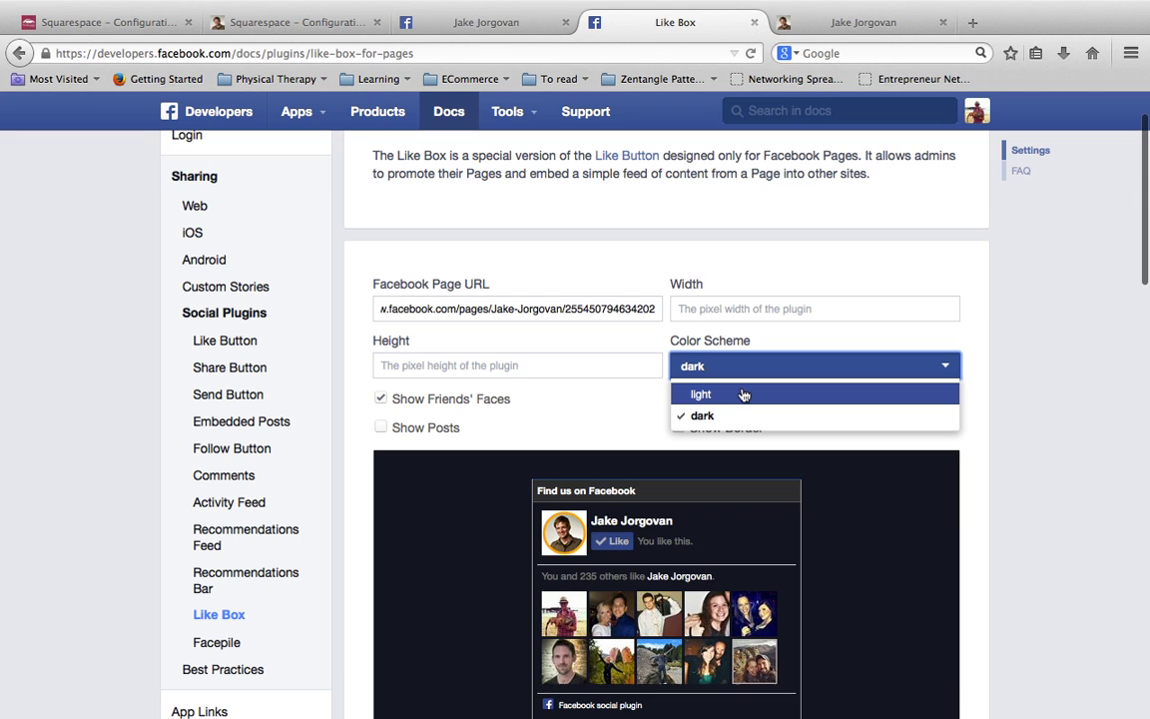
click(743, 394)
mouse_move(452, 398)
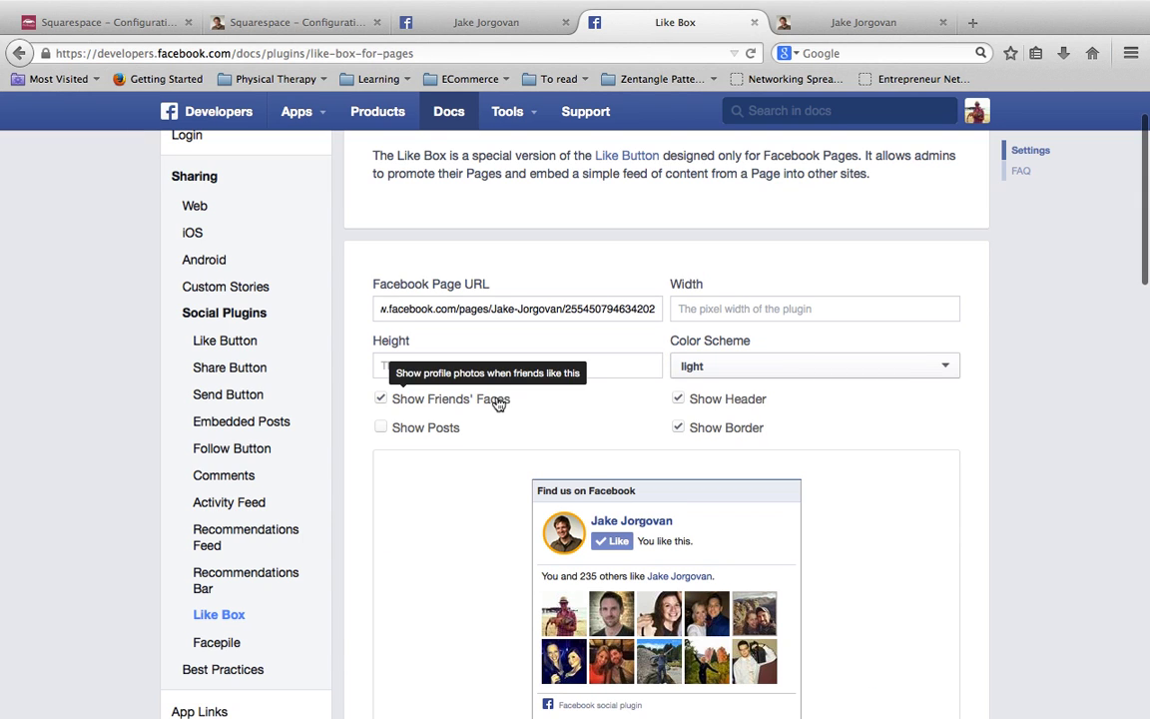
Step: Toggle Show Friends' Faces off and back on, and uncheck Show Header and Show Border
scroll(498, 402, down, 1)
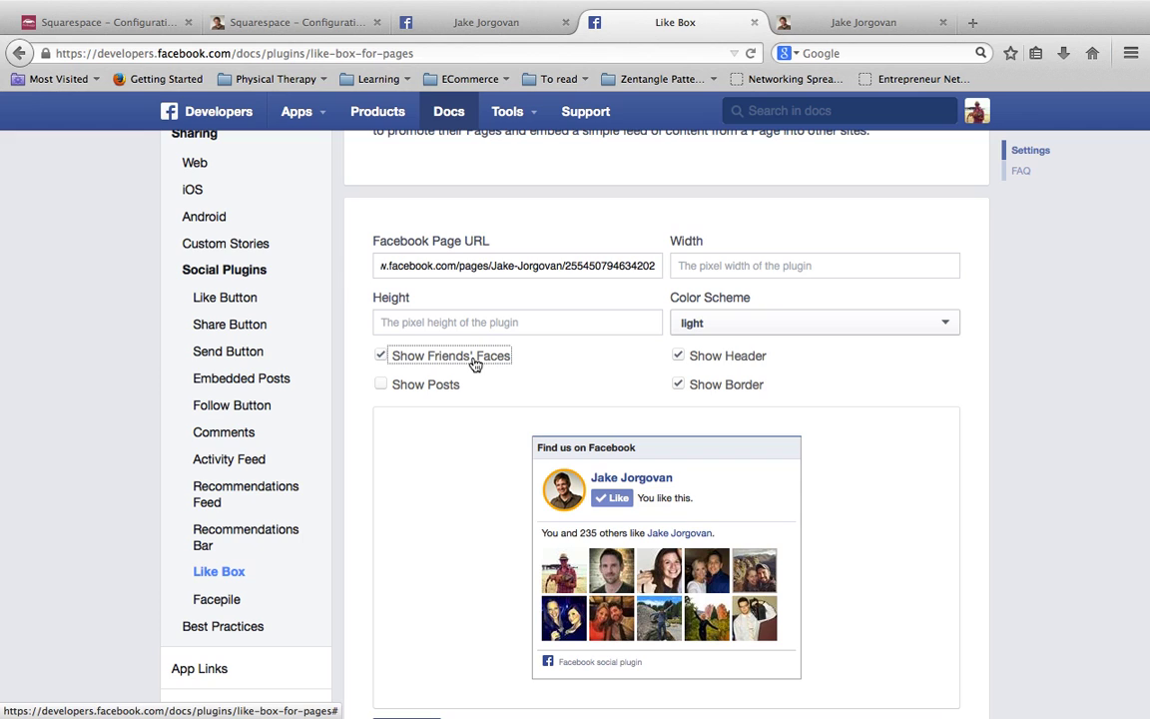
click(383, 357)
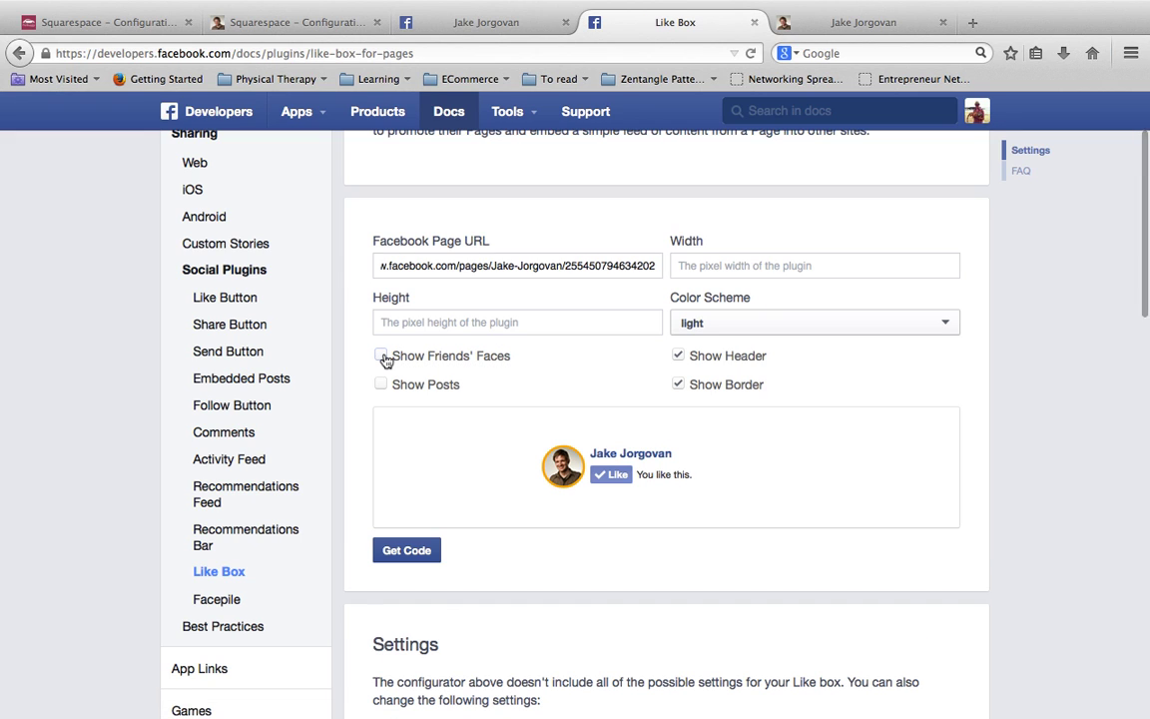
click(383, 357)
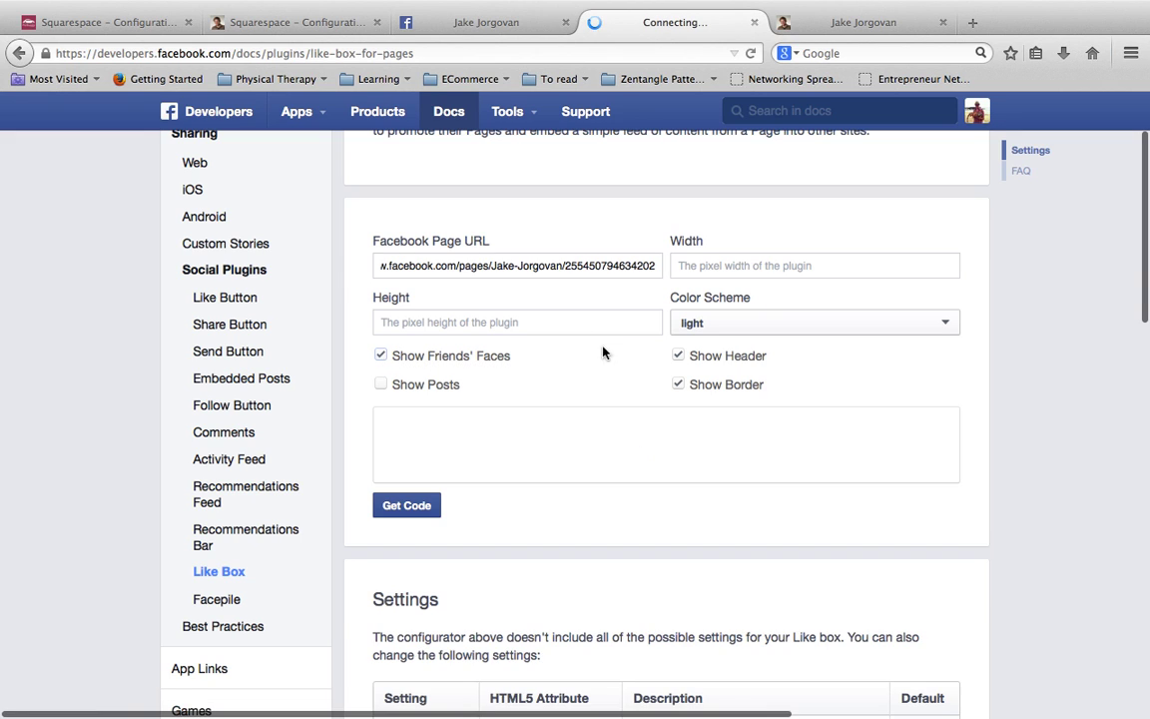
click(680, 356)
click(680, 384)
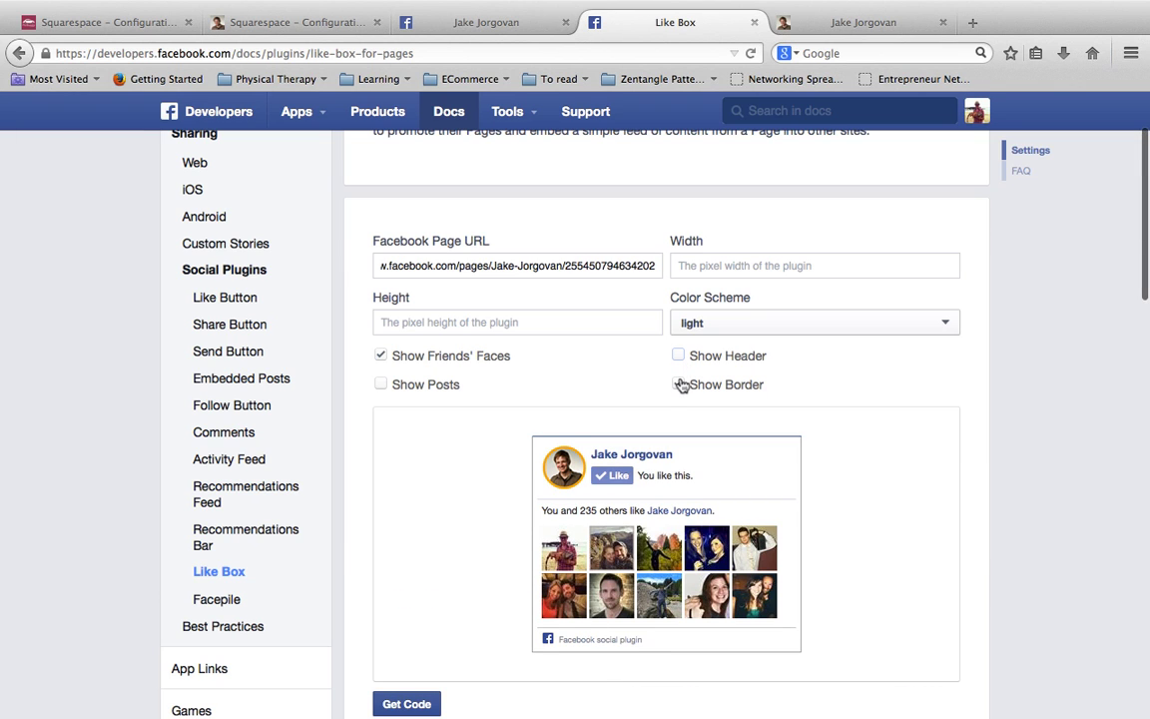
click(680, 385)
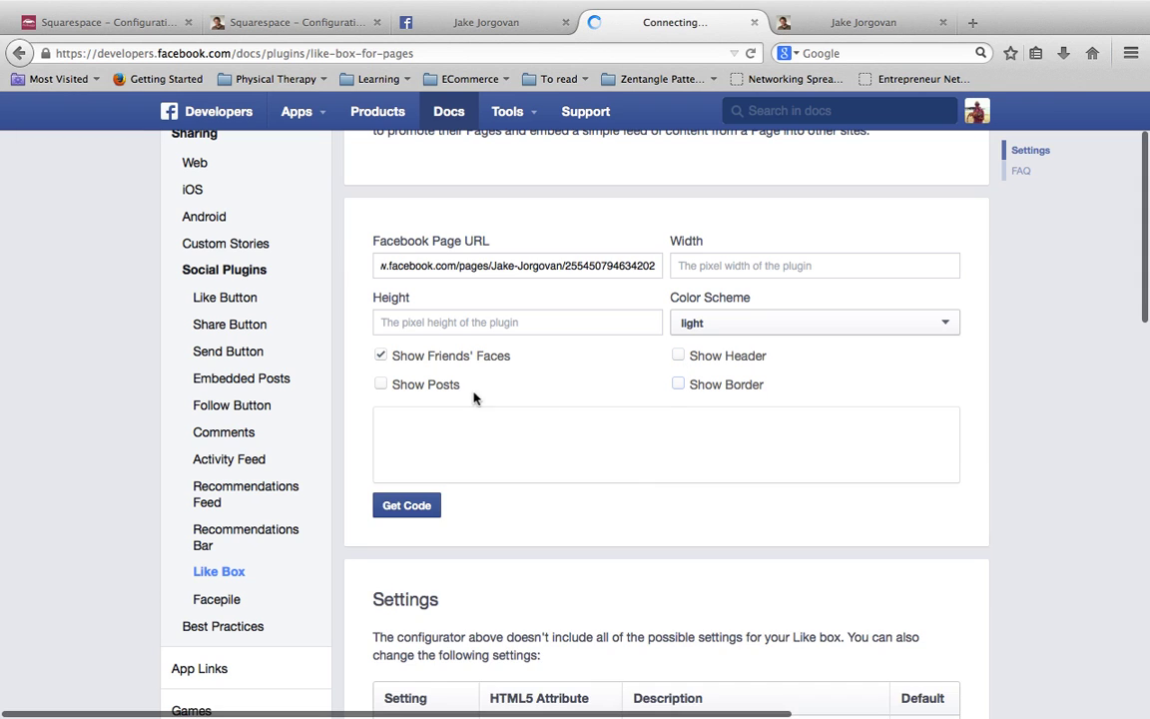
Step: Turn on Show Posts to preview the feed, then turn it off again
click(382, 387)
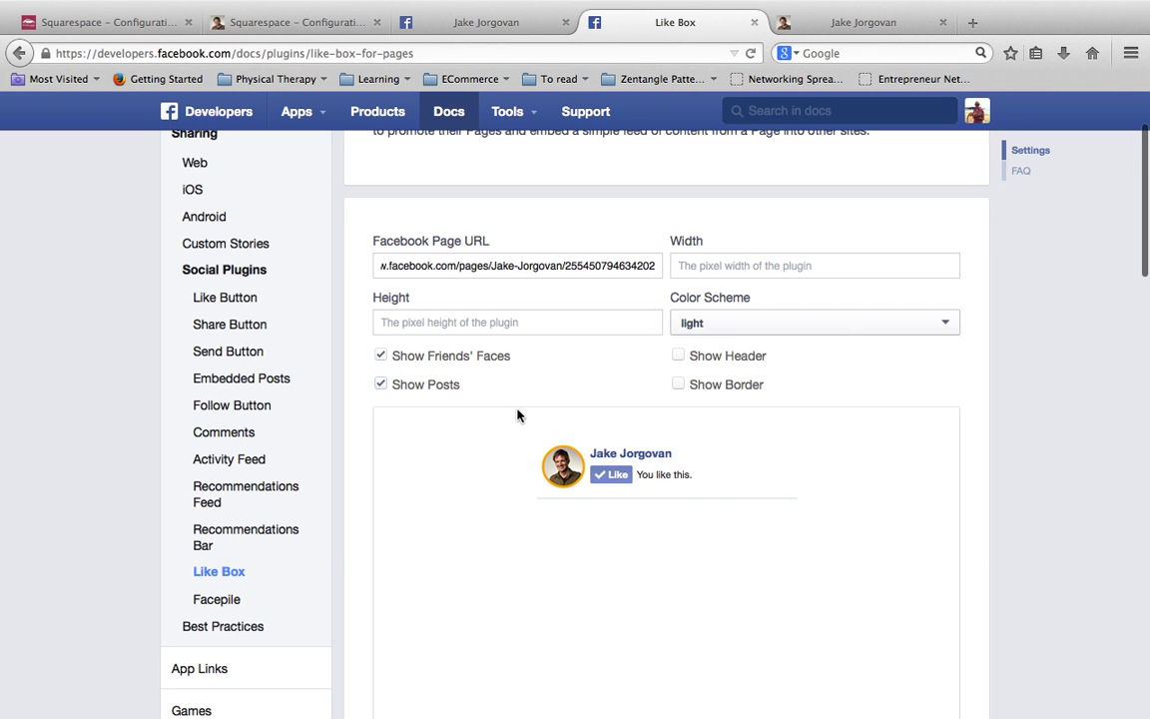
scroll(473, 462, down, 3)
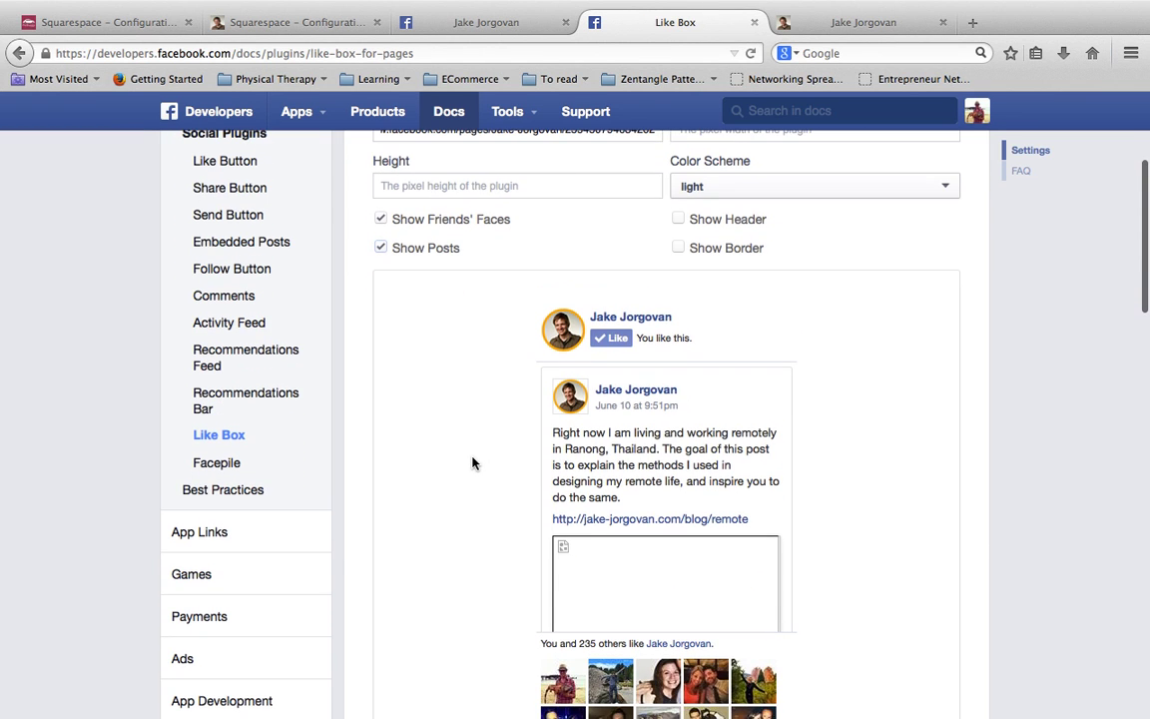
scroll(635, 504, down, 2)
scroll(635, 510, down, 3)
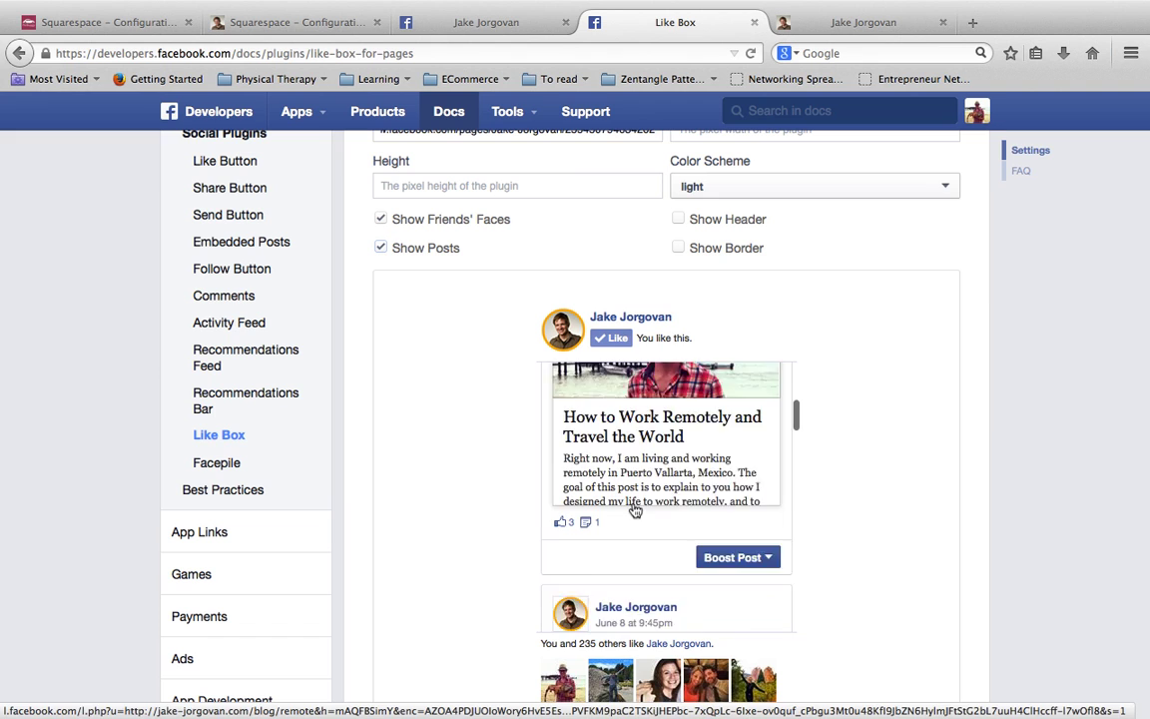
scroll(635, 510, down, 4)
scroll(635, 510, down, 4)
scroll(634, 506, up, 1)
scroll(633, 504, up, 4)
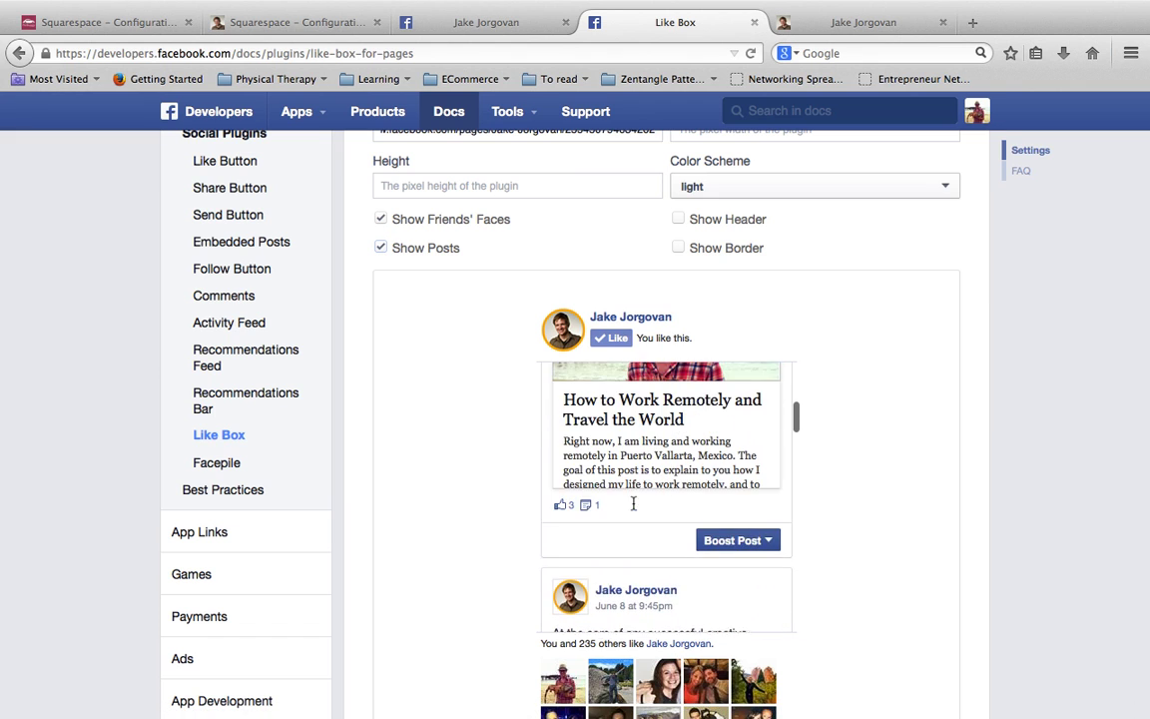
scroll(637, 486, up, 4)
scroll(642, 488, up, 2)
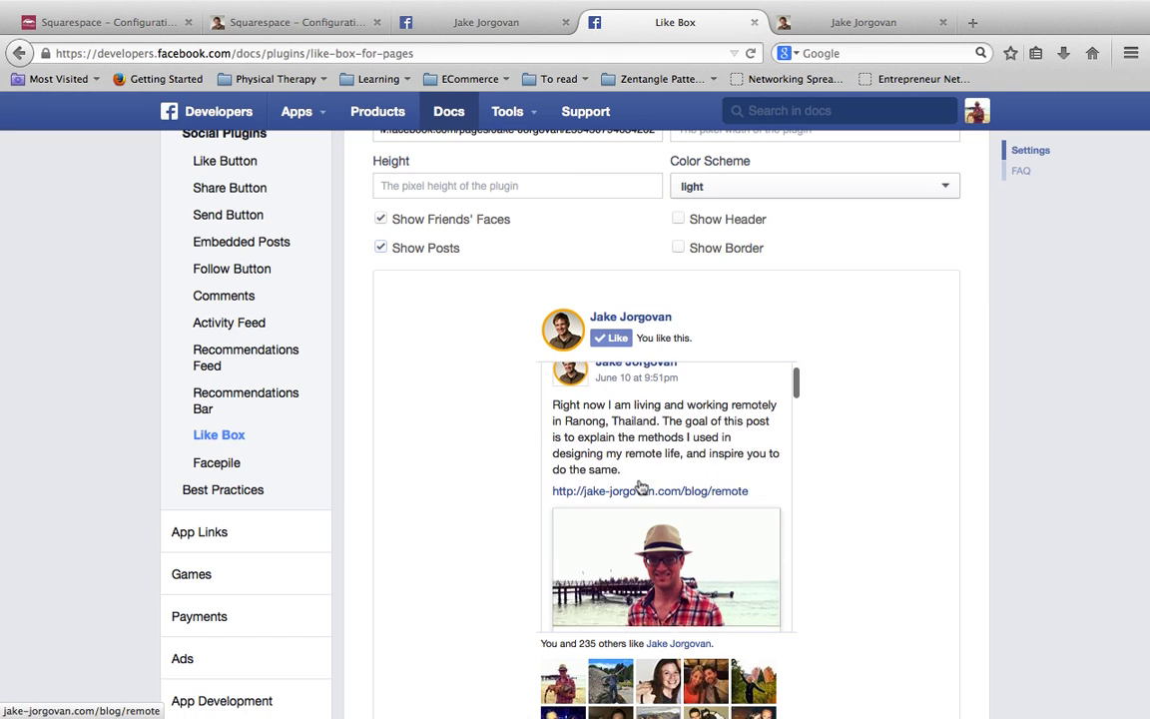
click(381, 248)
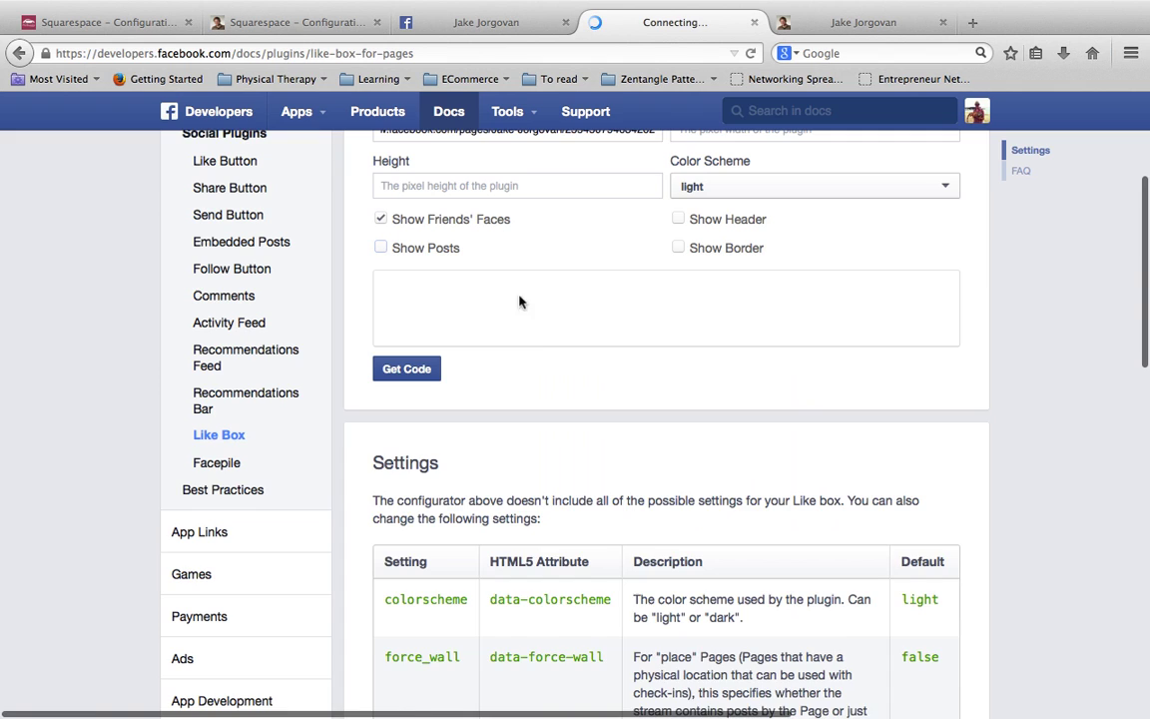
scroll(534, 324, up, 2)
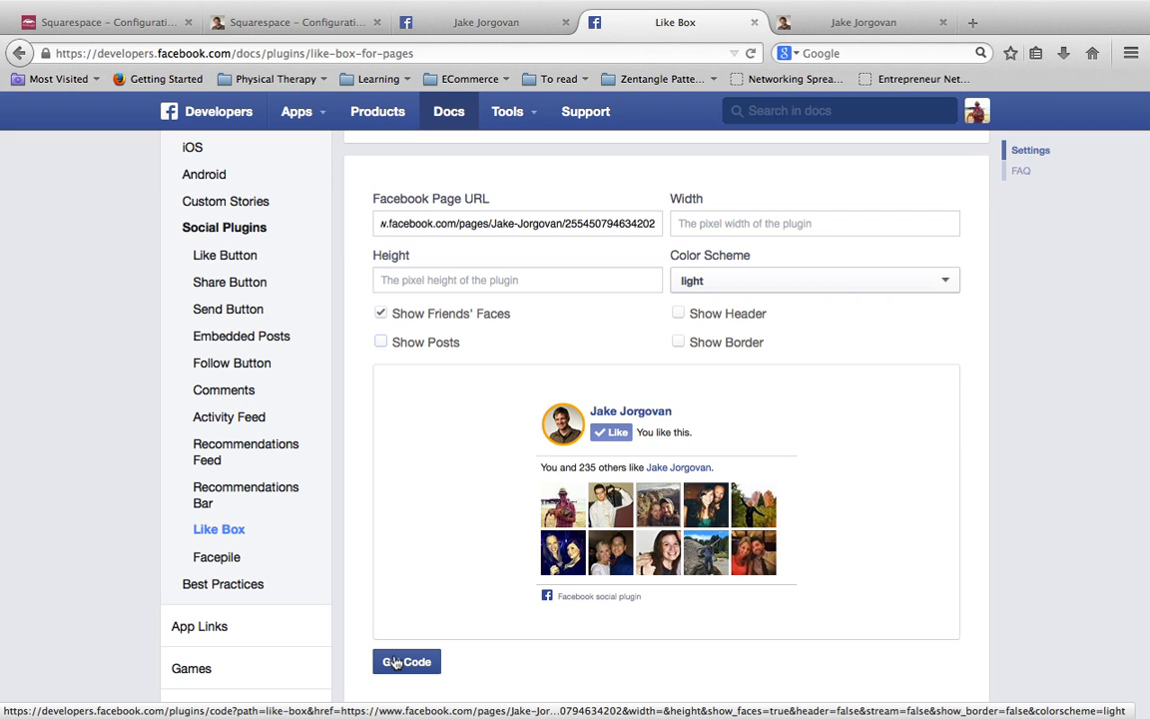
Step: Get the Like Box code and copy the HTML5 JavaScript SDK snippet from the first box
click(396, 662)
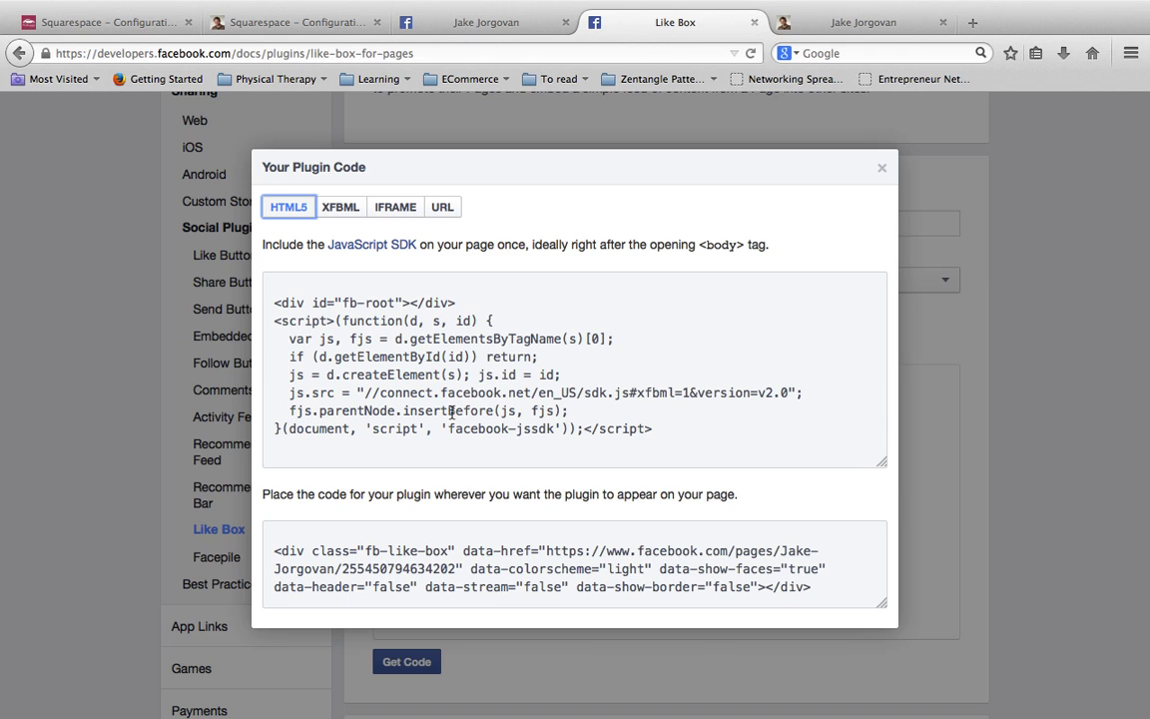
click(593, 426)
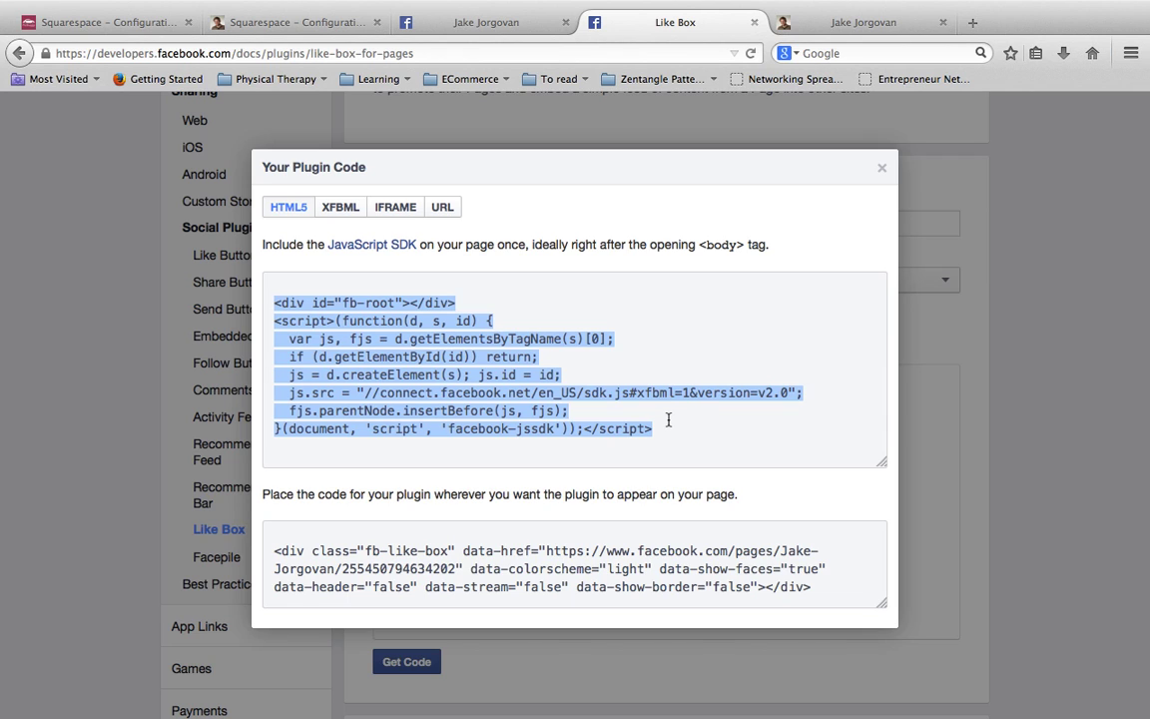
right_click(668, 419)
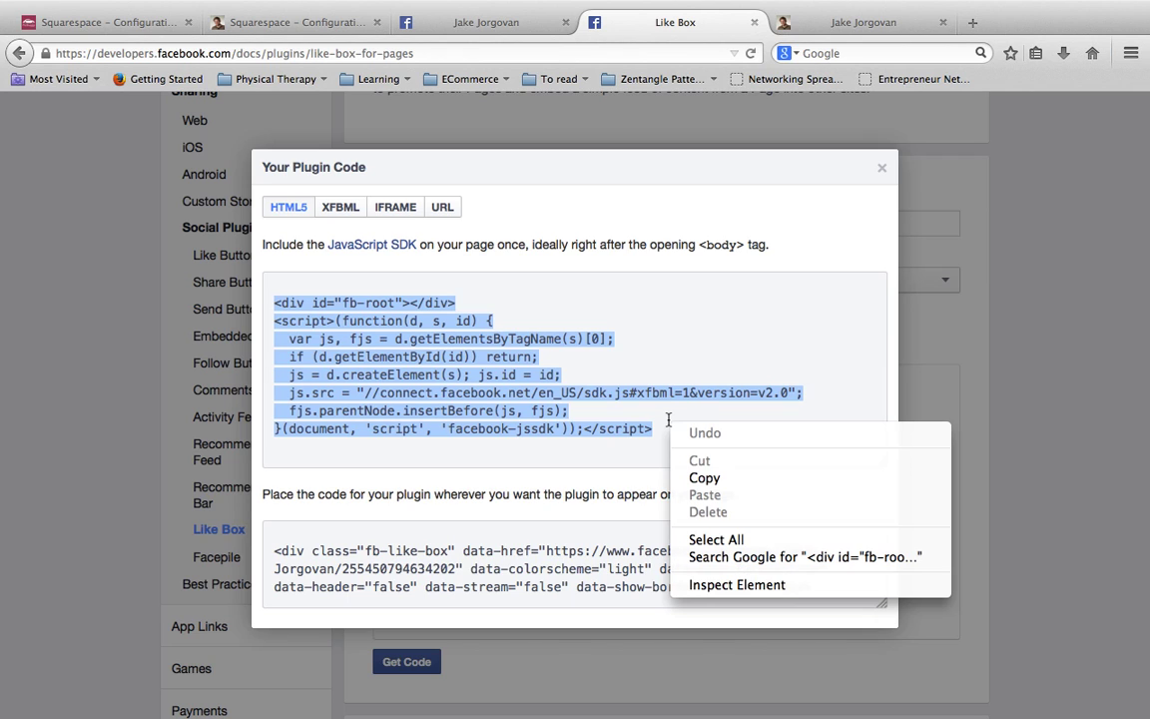
click(696, 477)
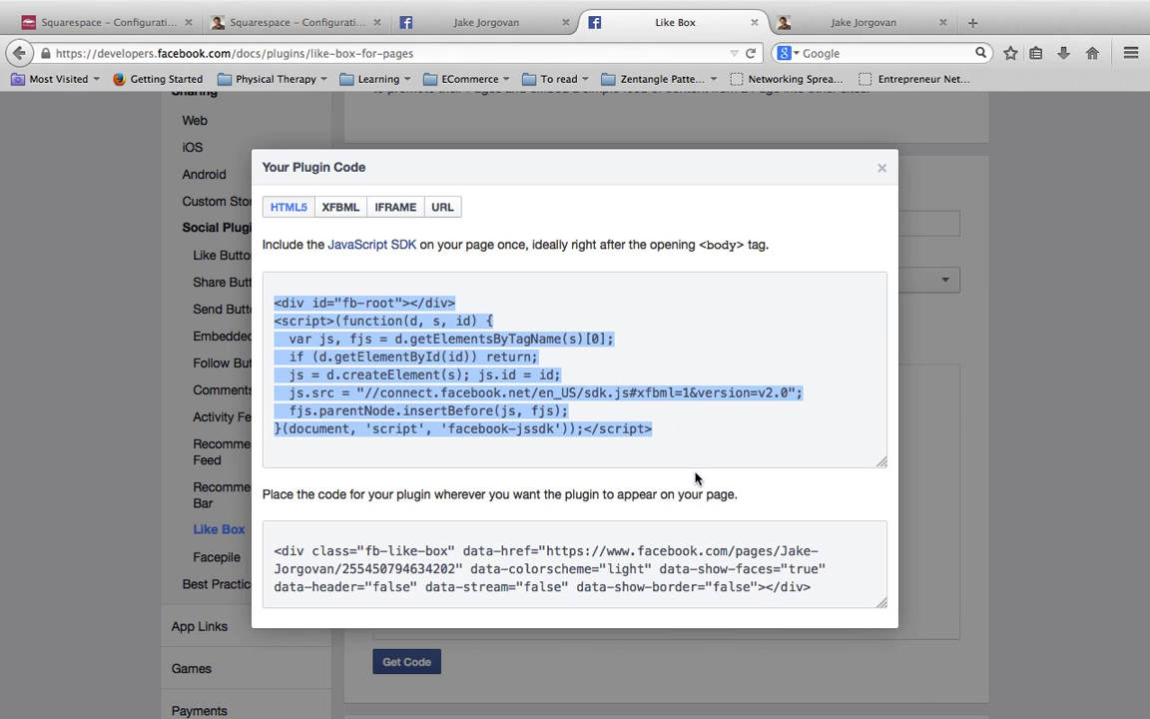
Step: In the Squarespace Home page editor, insert a block below the profile photo and scroll to More
click(295, 22)
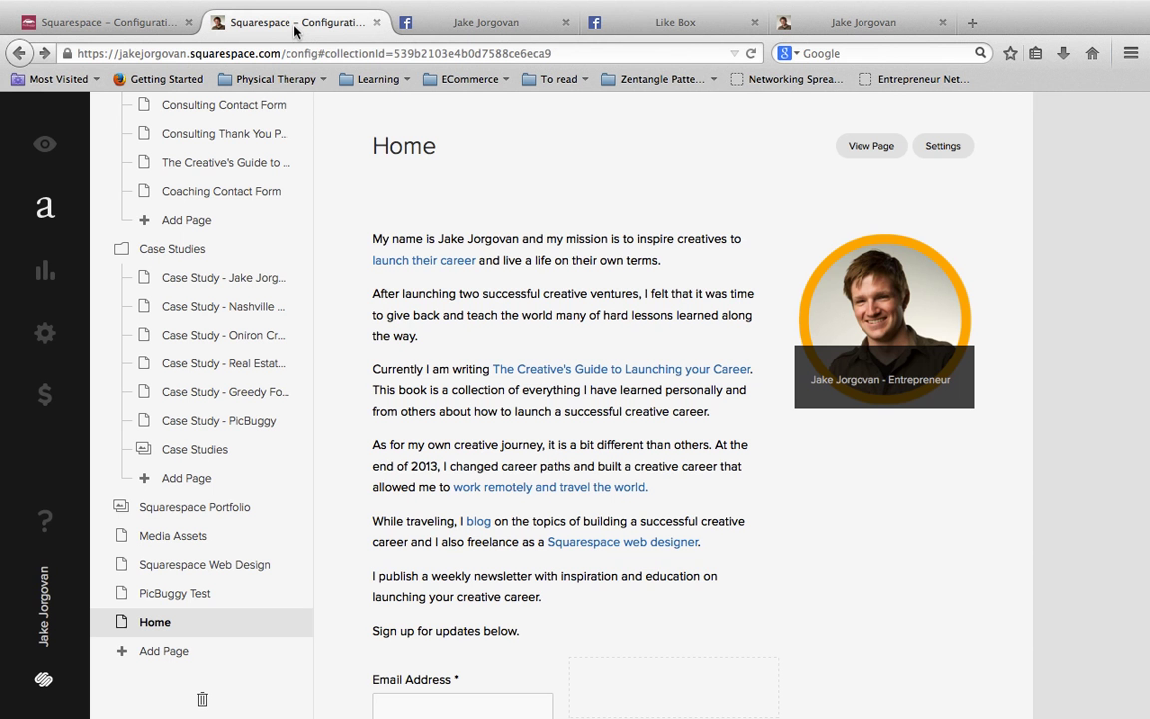
mouse_move(884, 329)
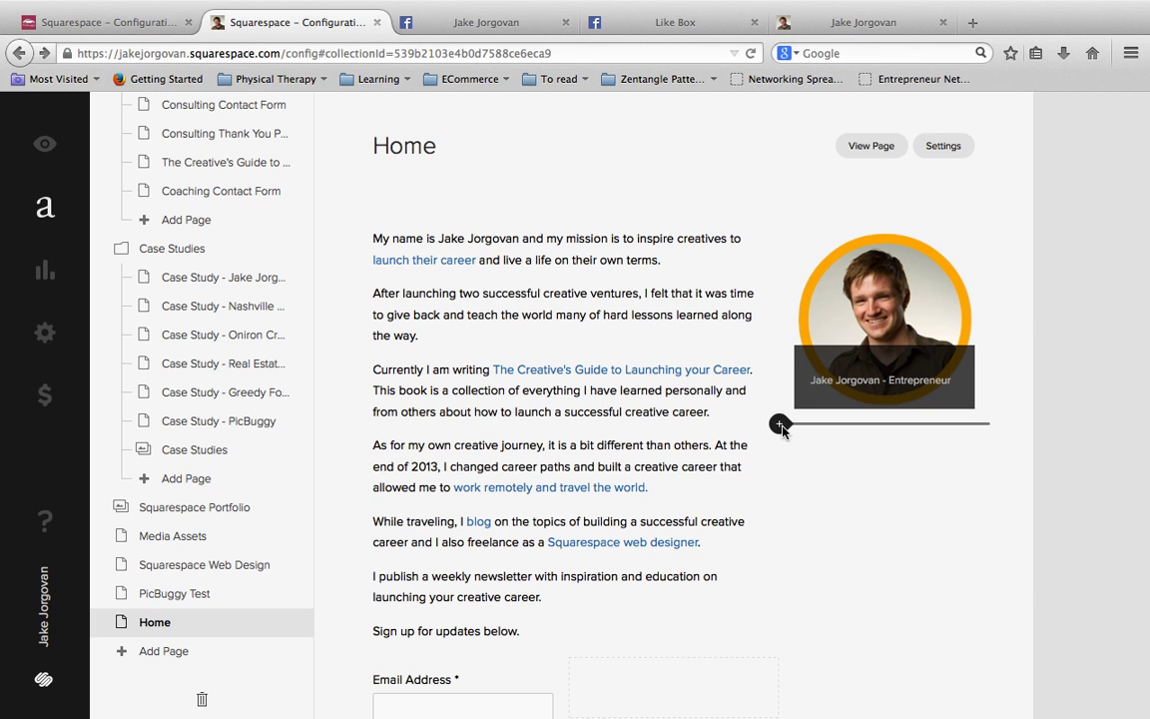
click(780, 424)
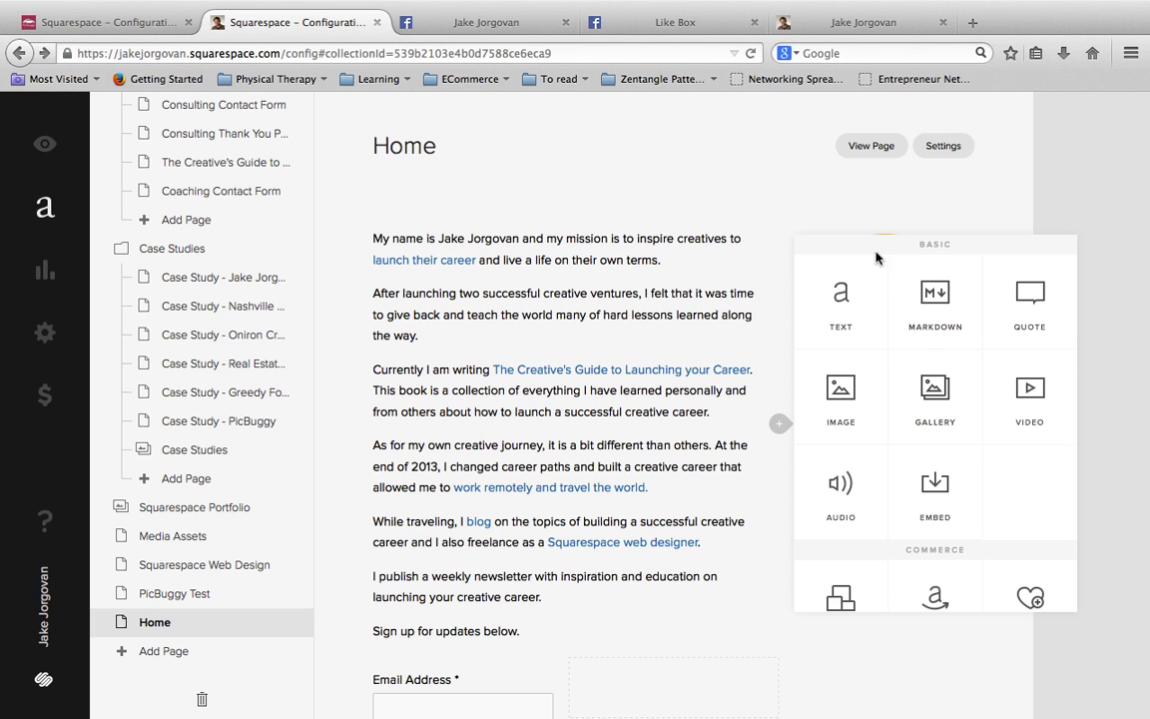
scroll(875, 314, down, 2)
scroll(876, 314, down, 2)
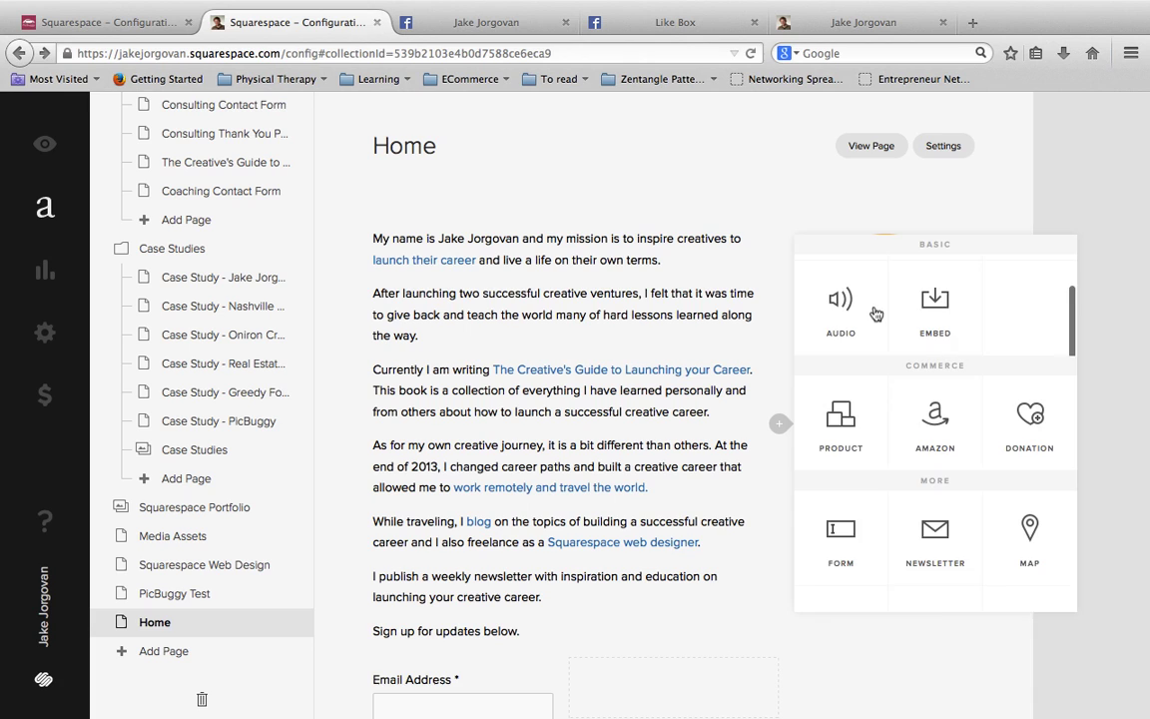
scroll(876, 314, down, 2)
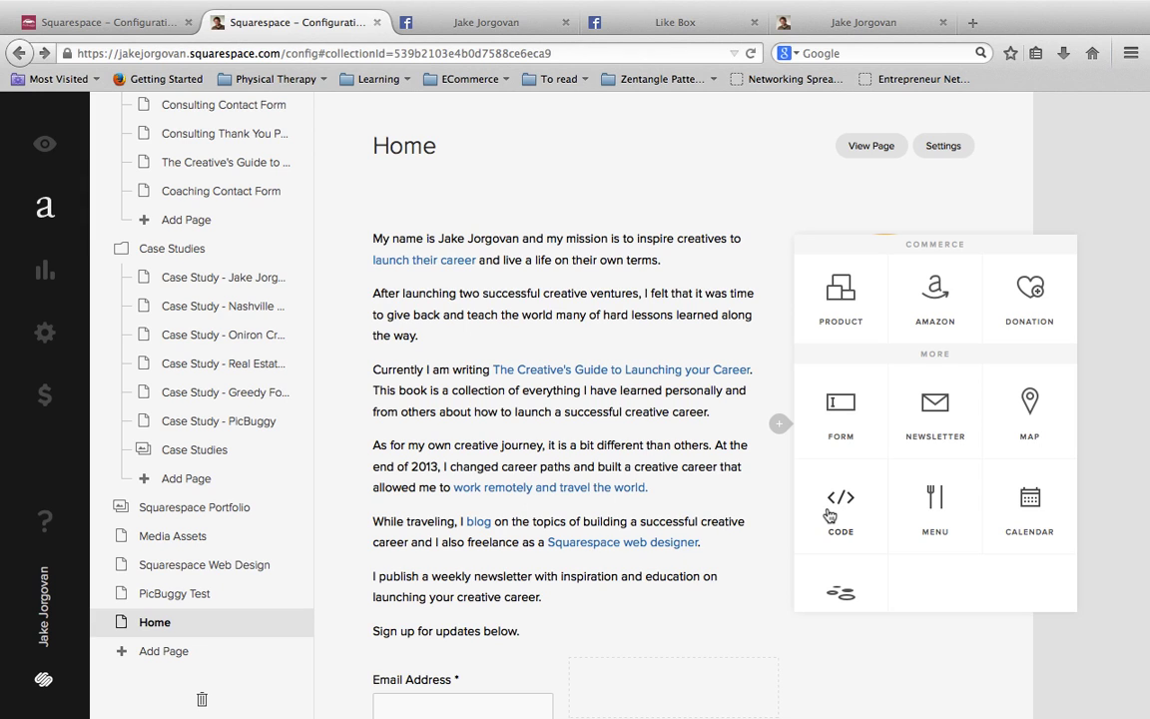
Step: Insert a Code block and replace its Hello World placeholder with the pasted Facebook SDK script
click(829, 514)
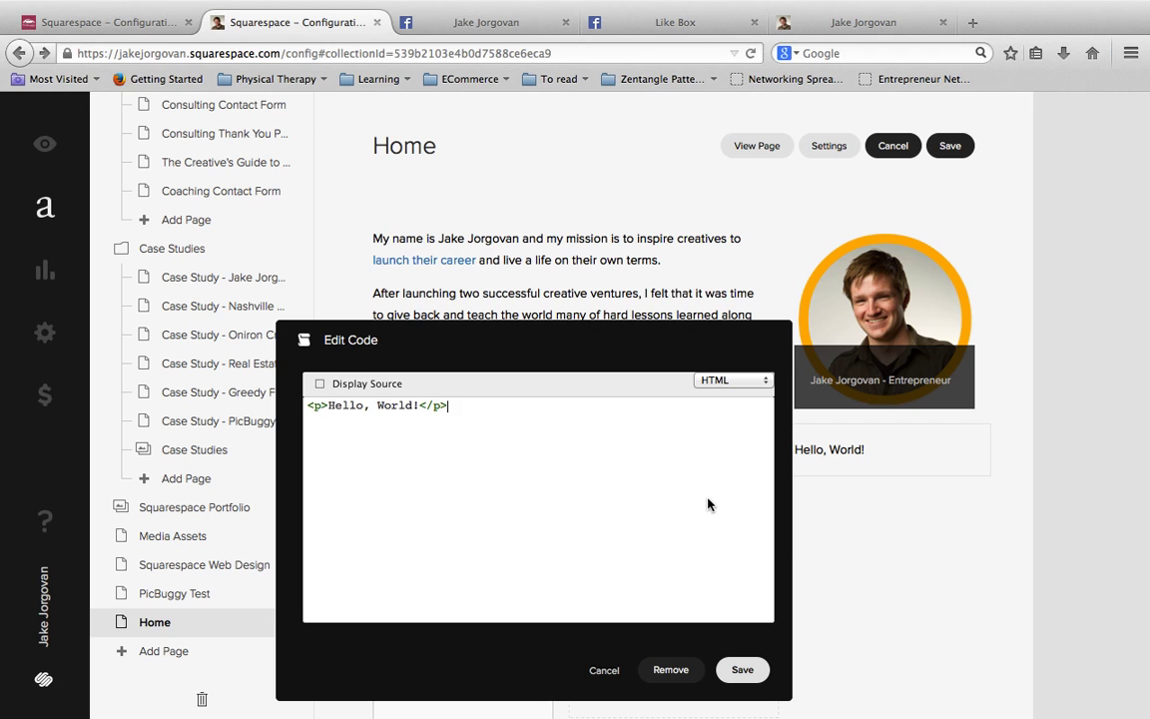
key(ctrl+a)
key(BackSpace)
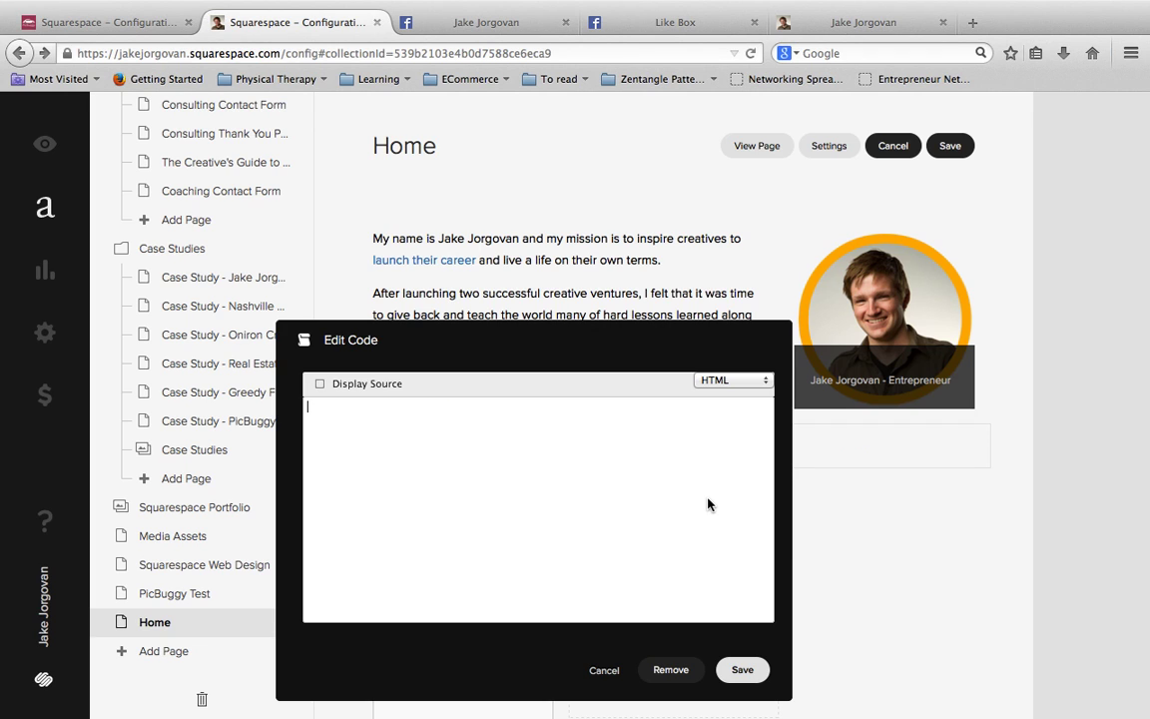
key(ctrl+v)
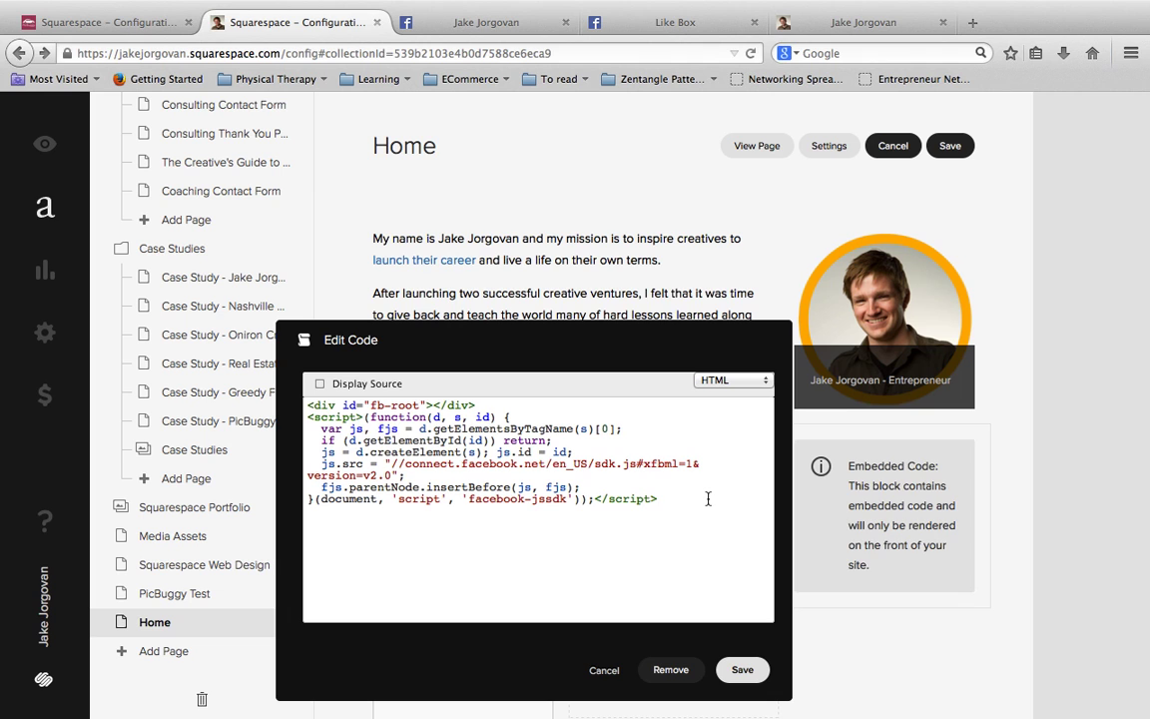
Step: Copy the Like Box div placement code from Facebook Developers and return to Squarespace
click(645, 29)
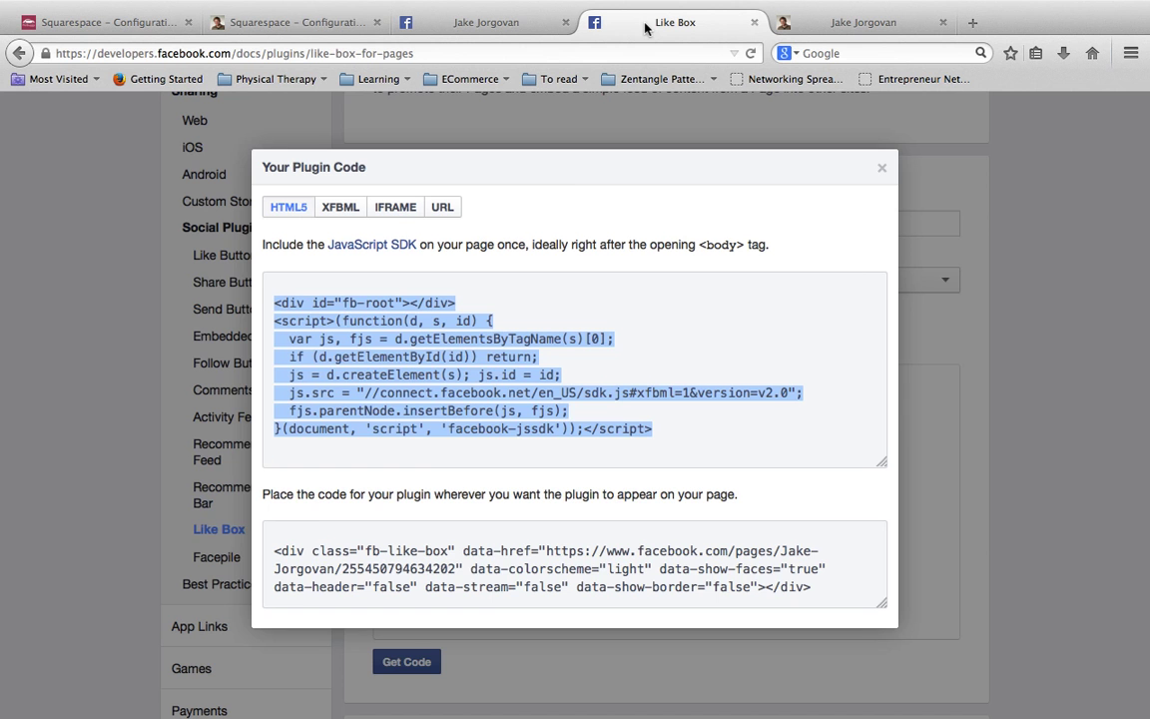
click(465, 588)
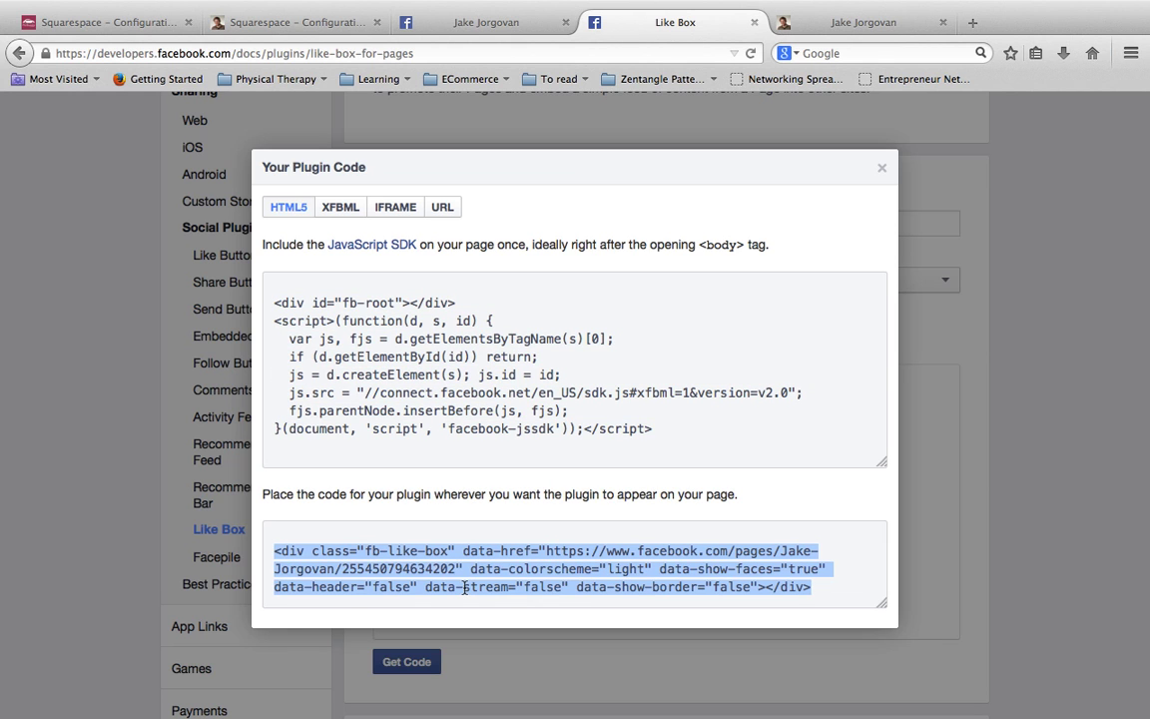
click(237, 30)
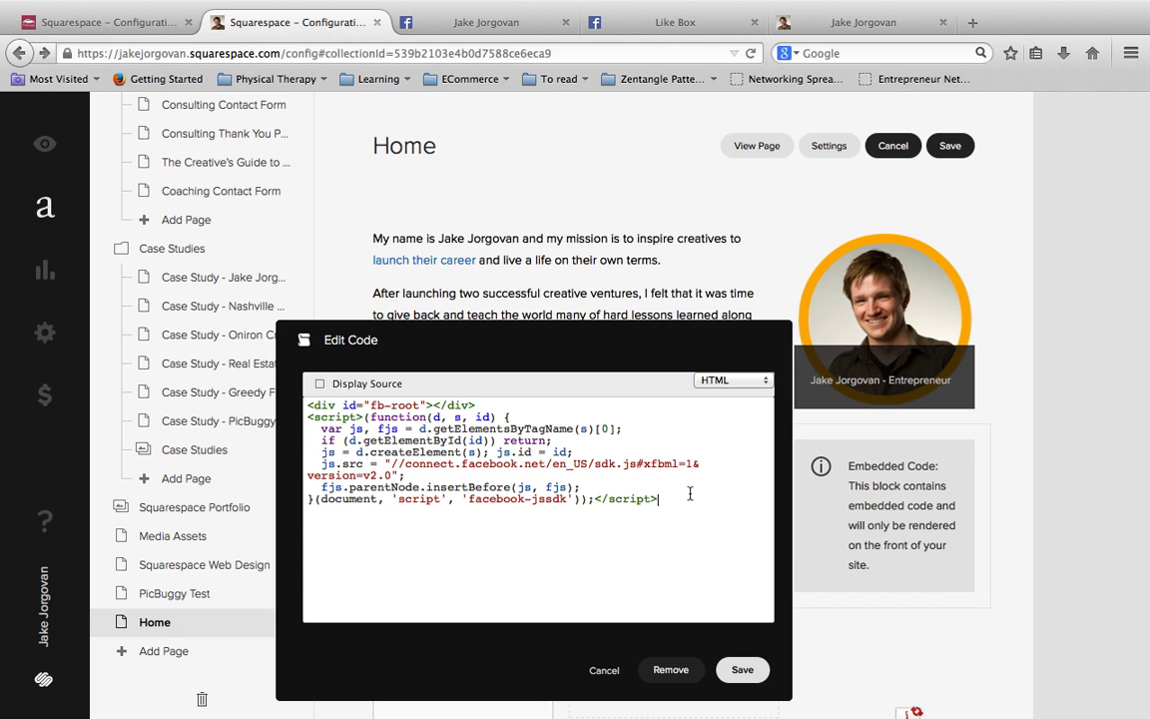
Step: Paste the Like Box div below the SDK script, save the code block and Home page, then view it live
key(ctrl+v)
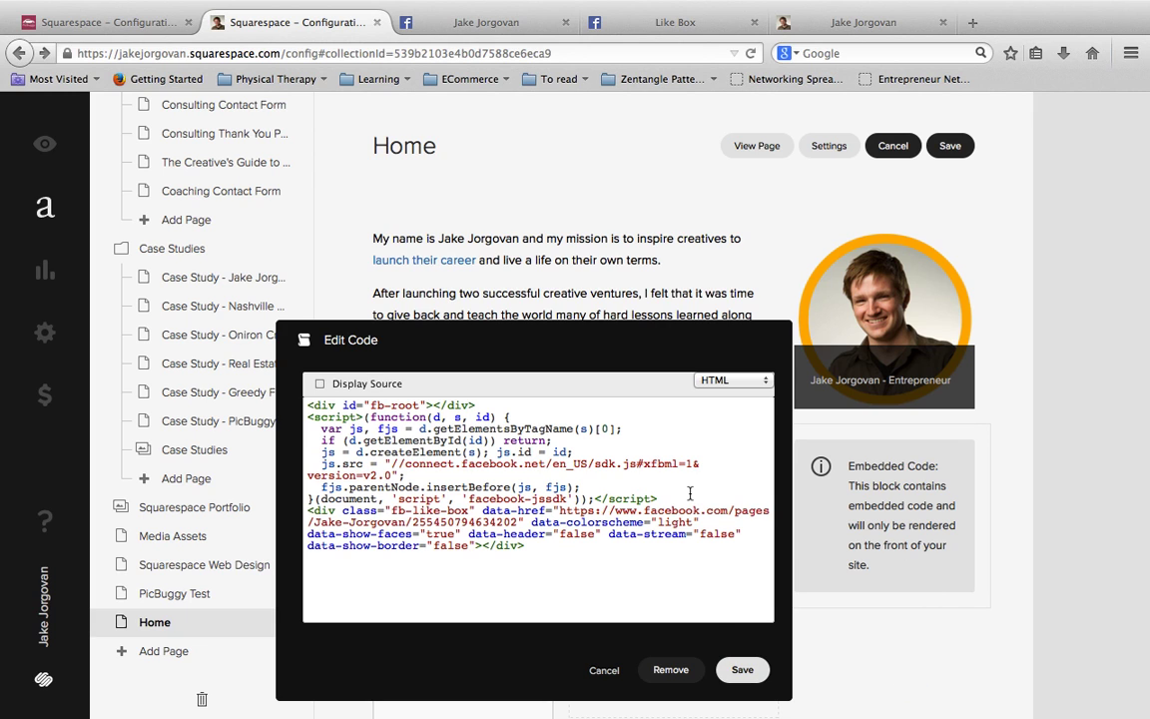
click(741, 669)
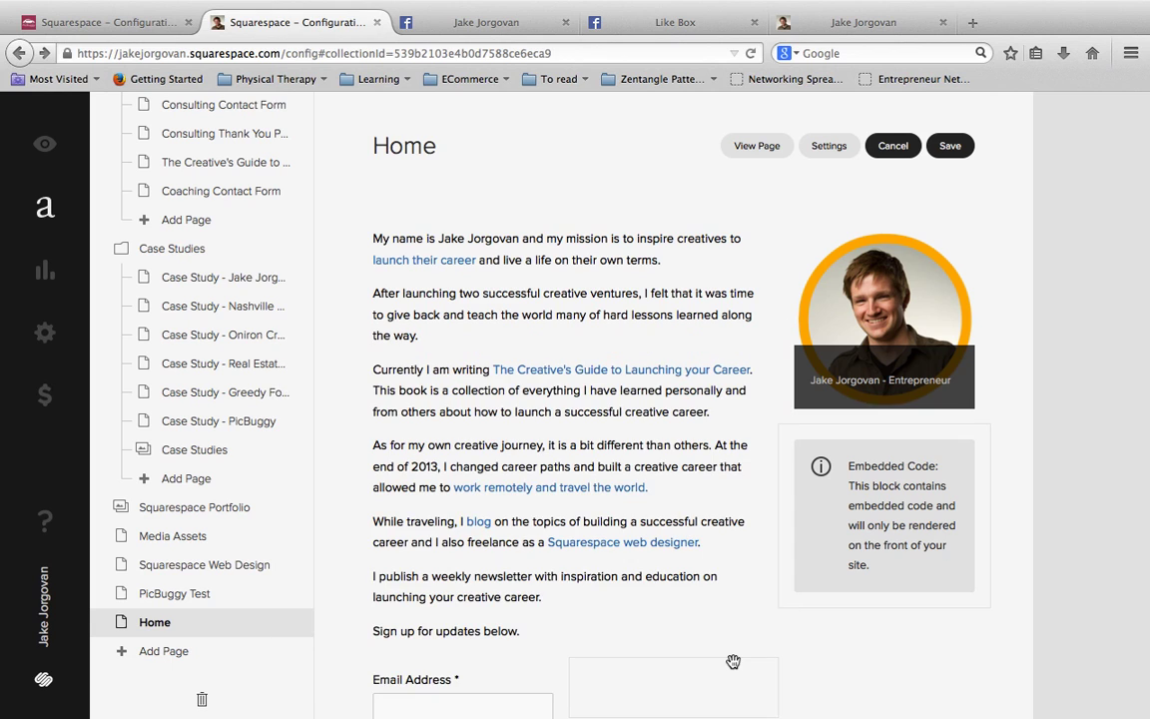
click(950, 148)
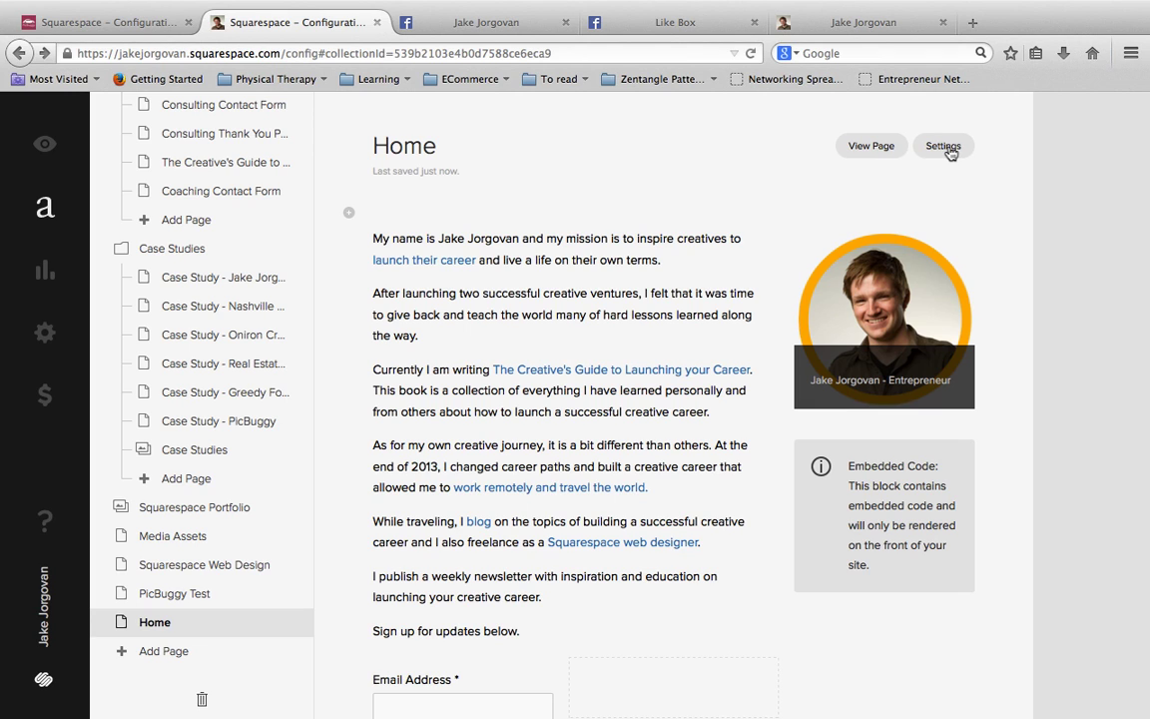
click(887, 150)
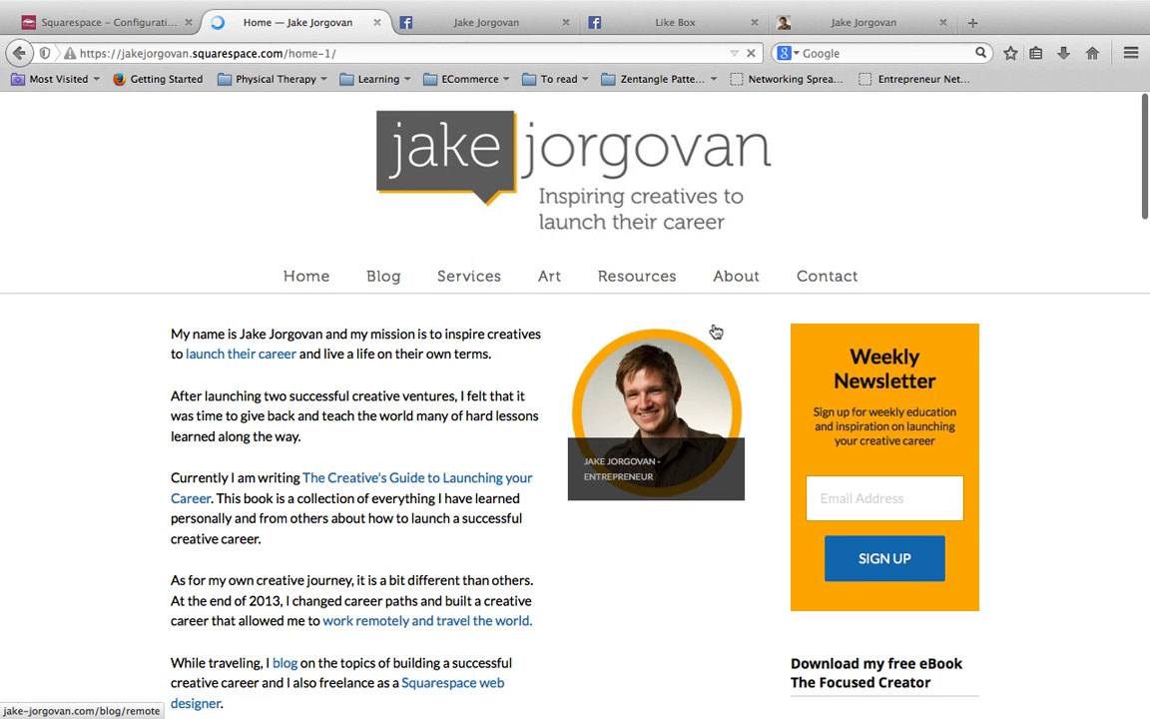
Step: Scroll down the live Home page to find the Like Box with friends' faces below the profile photo
scroll(715, 332, down, 1)
scroll(574, 480, down, 1)
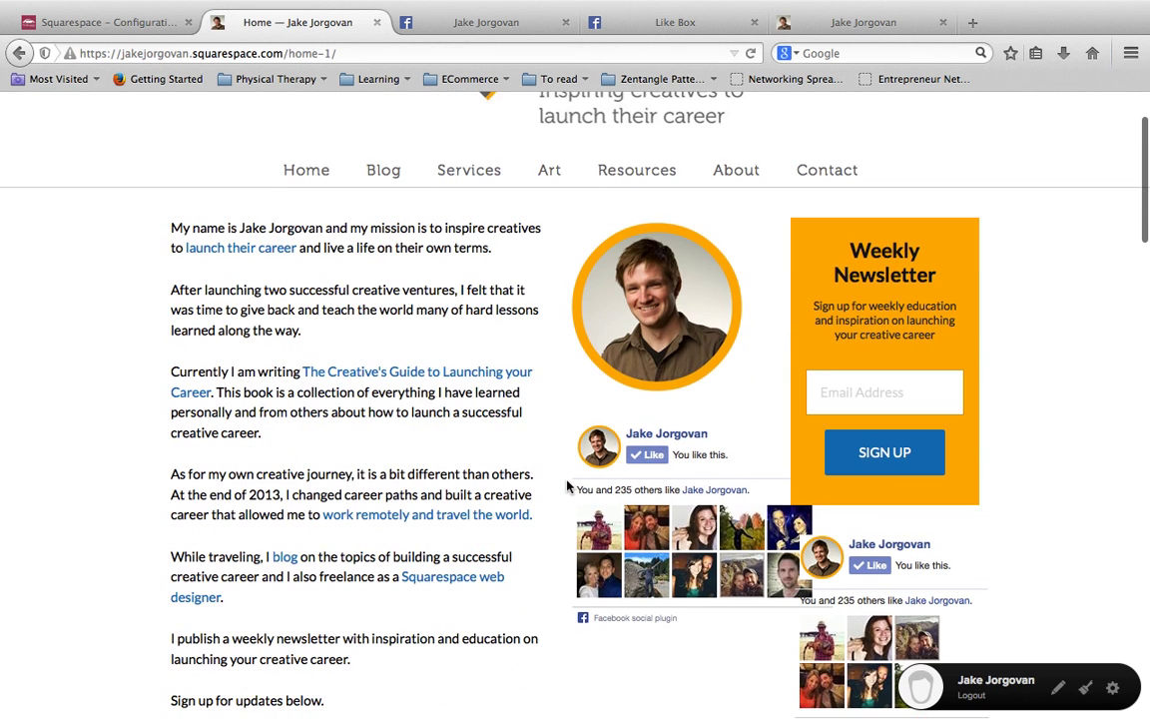